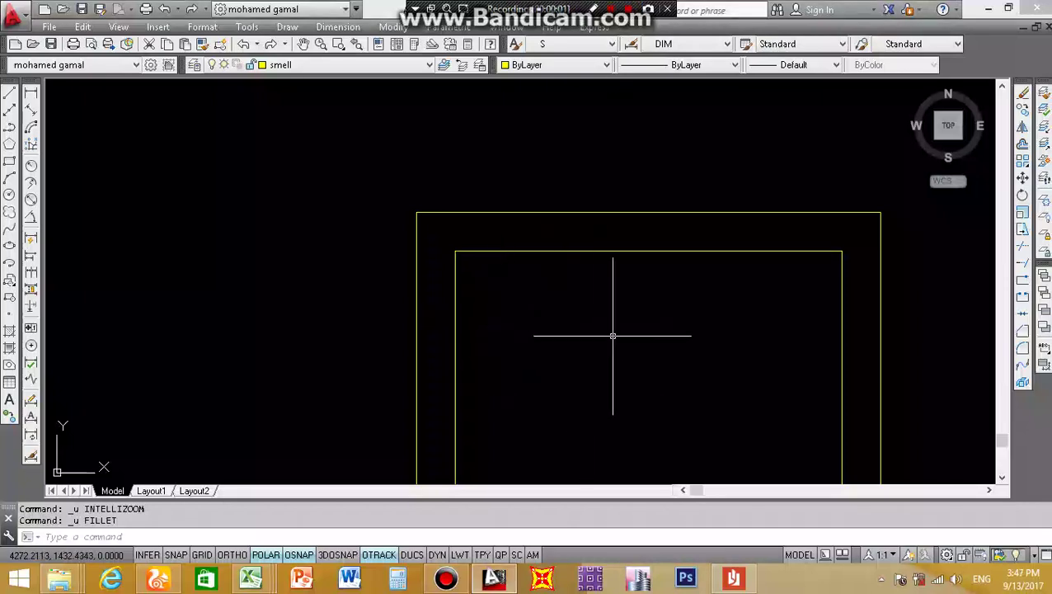
# - Try a .06-radius fillet on the inner rectangle's top-left corner, then undo it
pyautogui.scroll(2, 698, 348)
pyautogui.write('f')
pyautogui.press('Return')
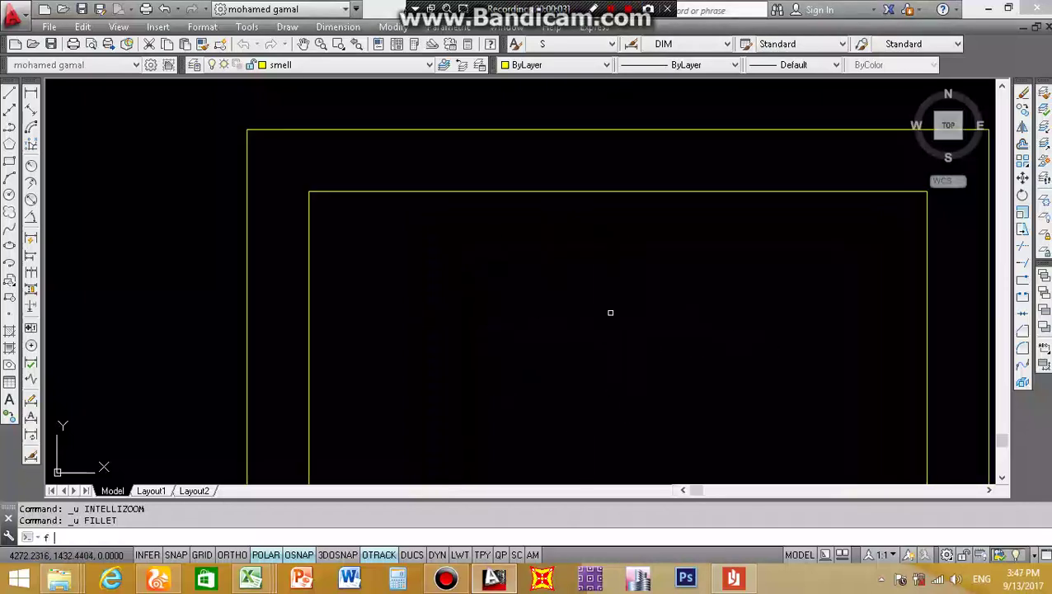
pyautogui.write('r')
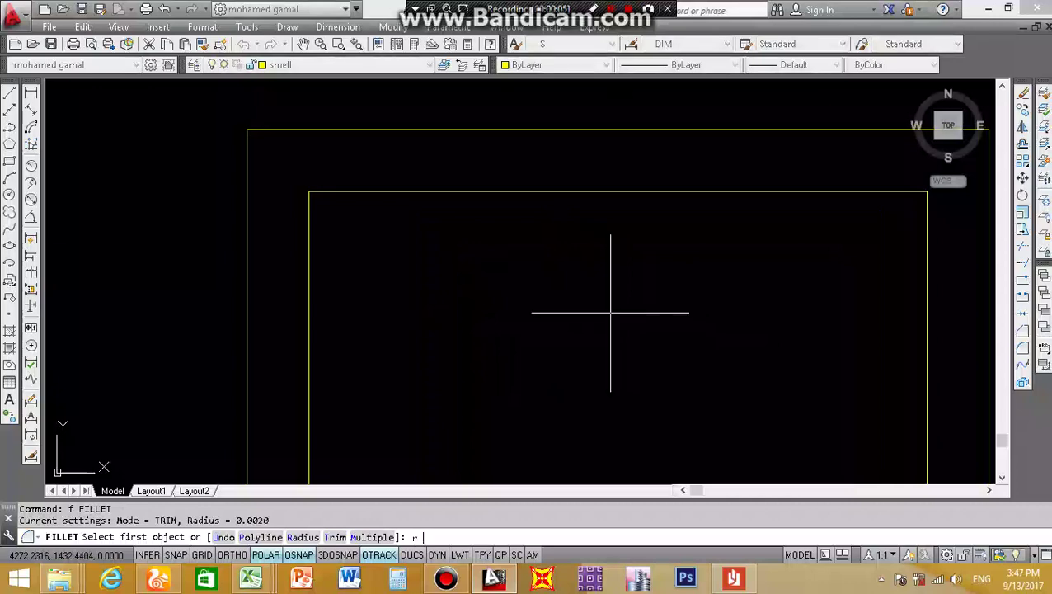
pyautogui.press('Return')
pyautogui.write('.06')
pyautogui.press('Return')
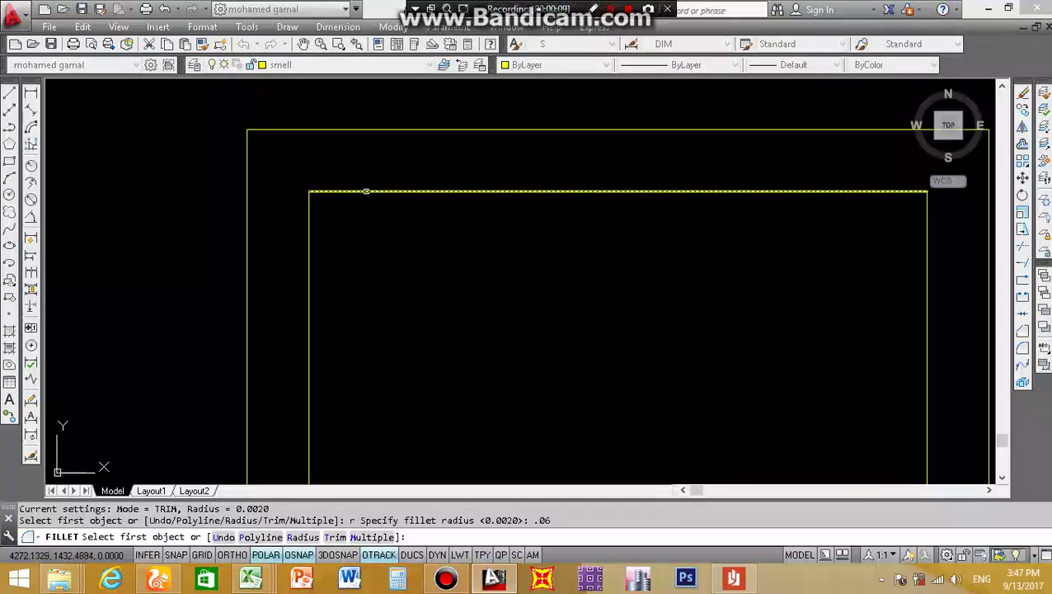
pyautogui.click(364, 195)
pyautogui.click(310, 226)
pyautogui.scroll(-2, 308, 232)
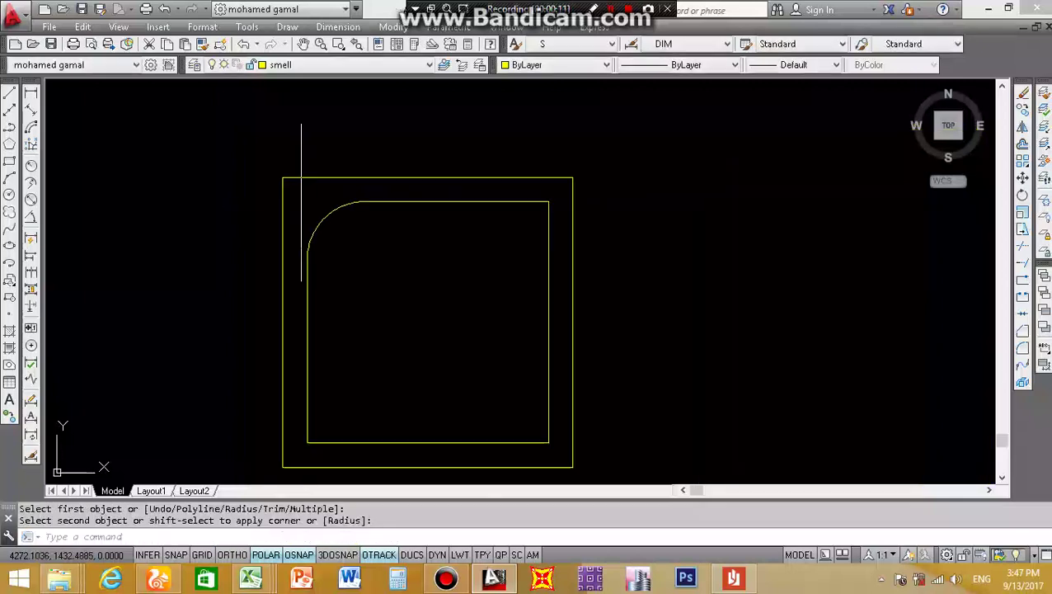
pyautogui.scroll(-1, 405, 205)
pyautogui.scroll(1, 405, 206)
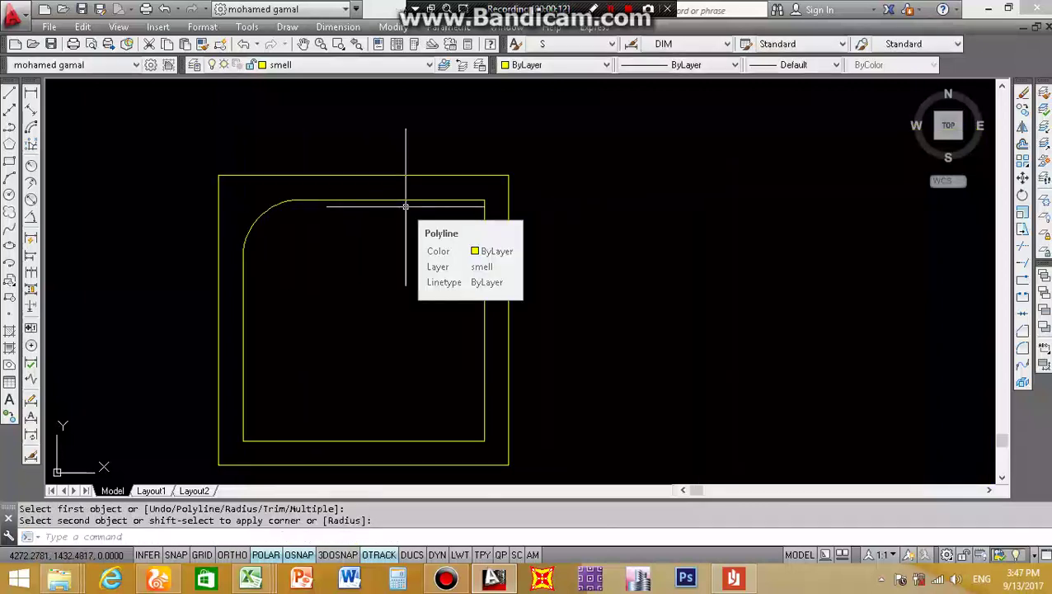
pyautogui.hotkey('ctrl', 'z')
pyautogui.hotkey('ctrl', 'z')
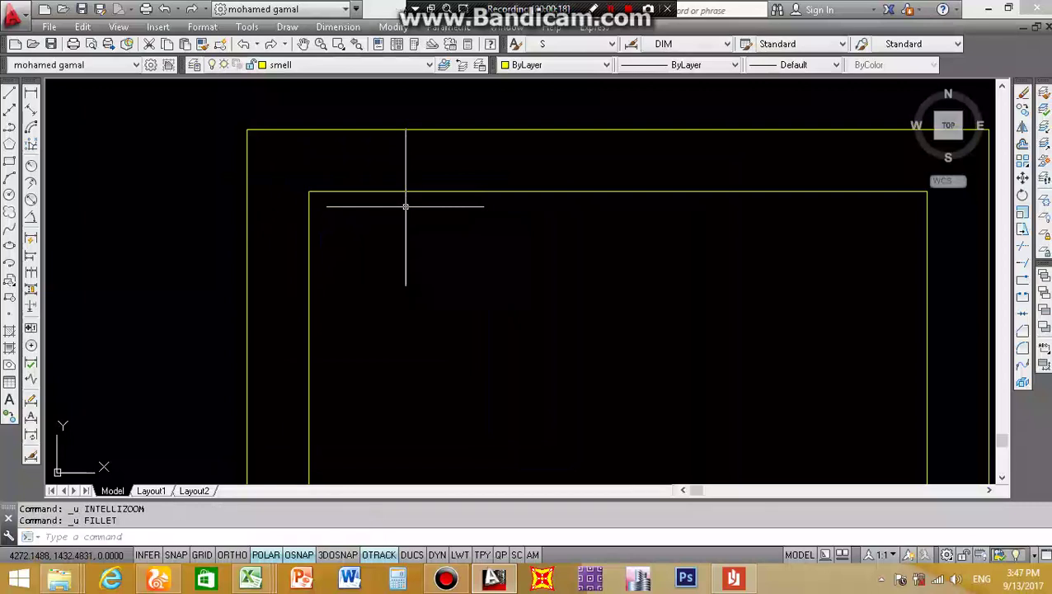
# - Retry the top-left corner fillet with radius .002, then undo it too
pyautogui.write('f')
pyautogui.press('Return')
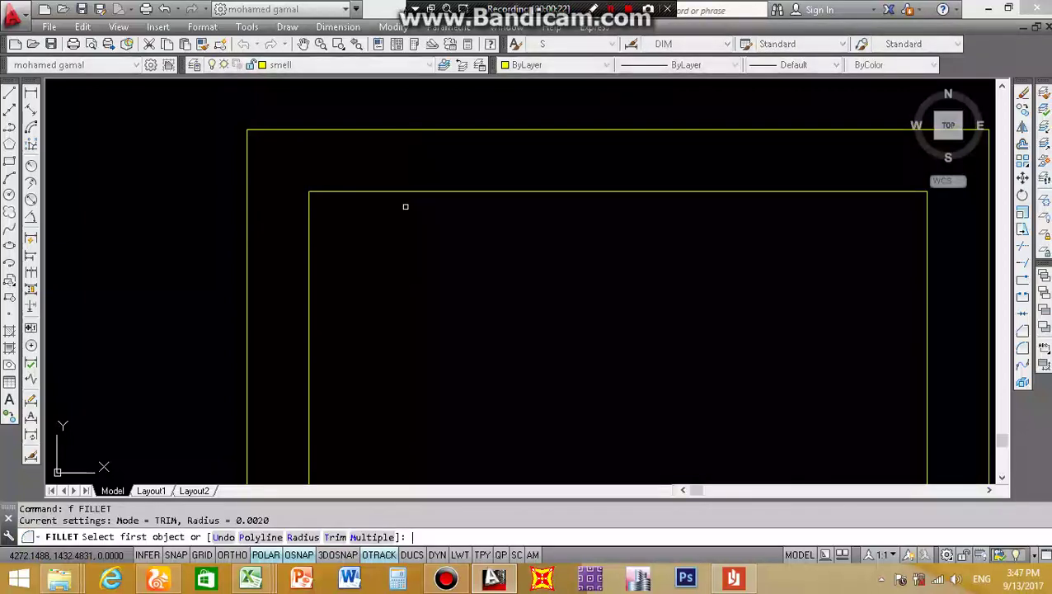
pyautogui.write('r')
pyautogui.press('Return')
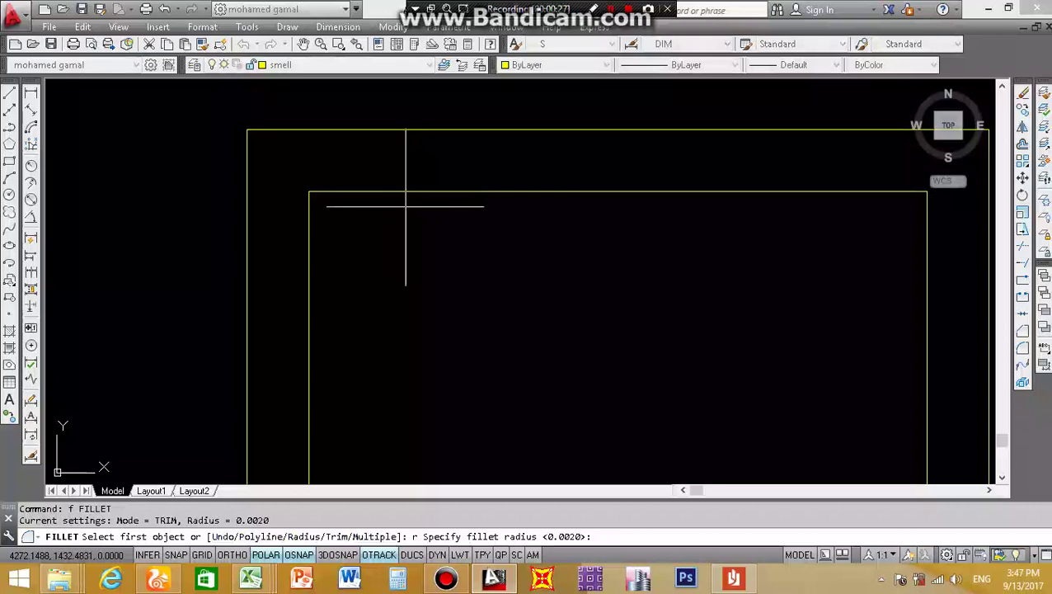
pyautogui.write('.')
pyautogui.write('0')
pyautogui.write('02')
pyautogui.press('Return')
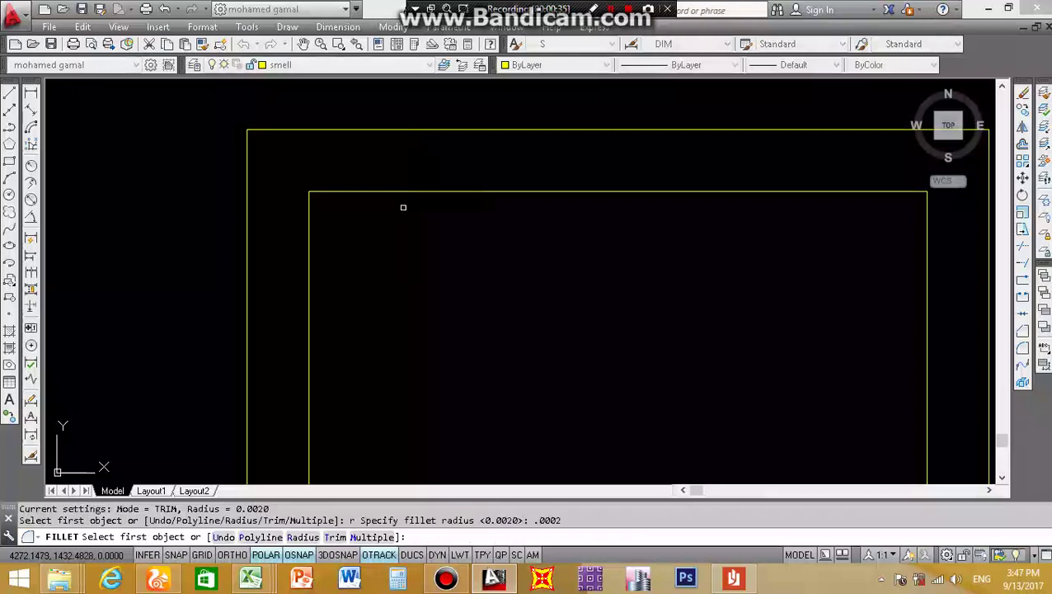
pyautogui.click(357, 191)
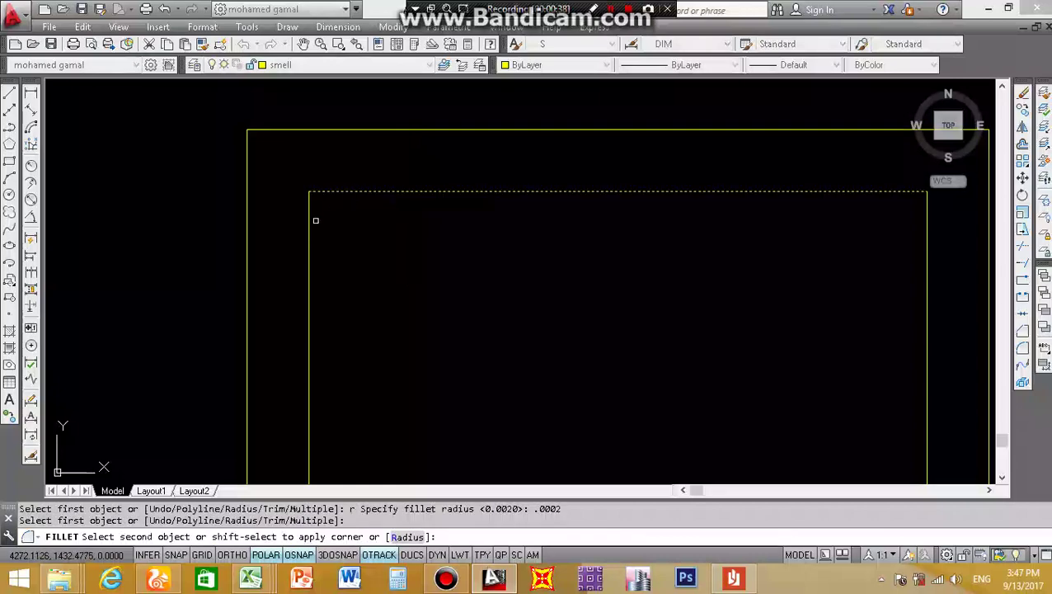
pyautogui.click(311, 220)
pyautogui.scroll(3, 322, 194)
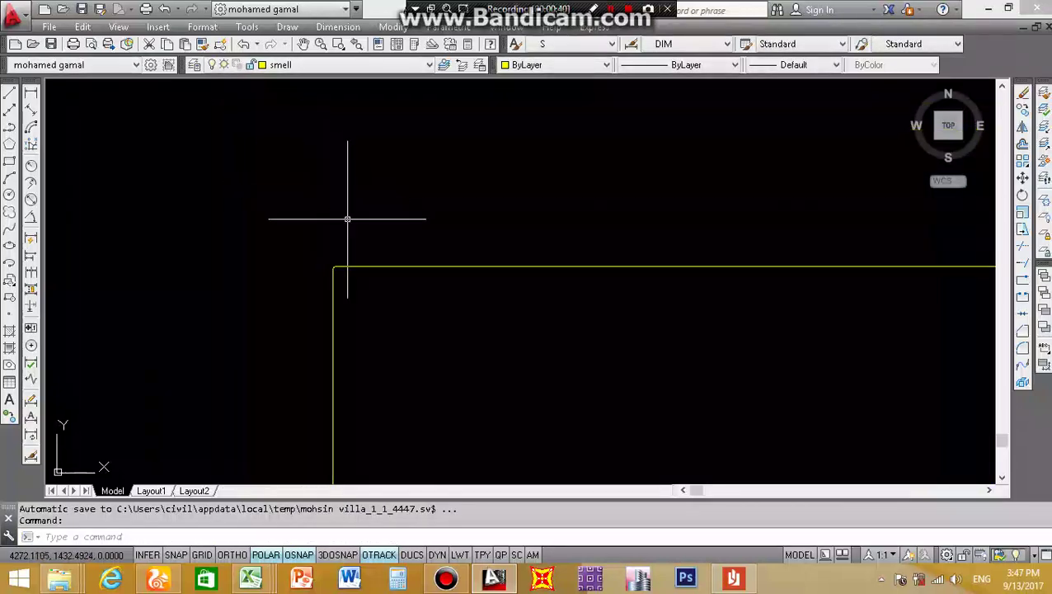
pyautogui.scroll(2, 350, 264)
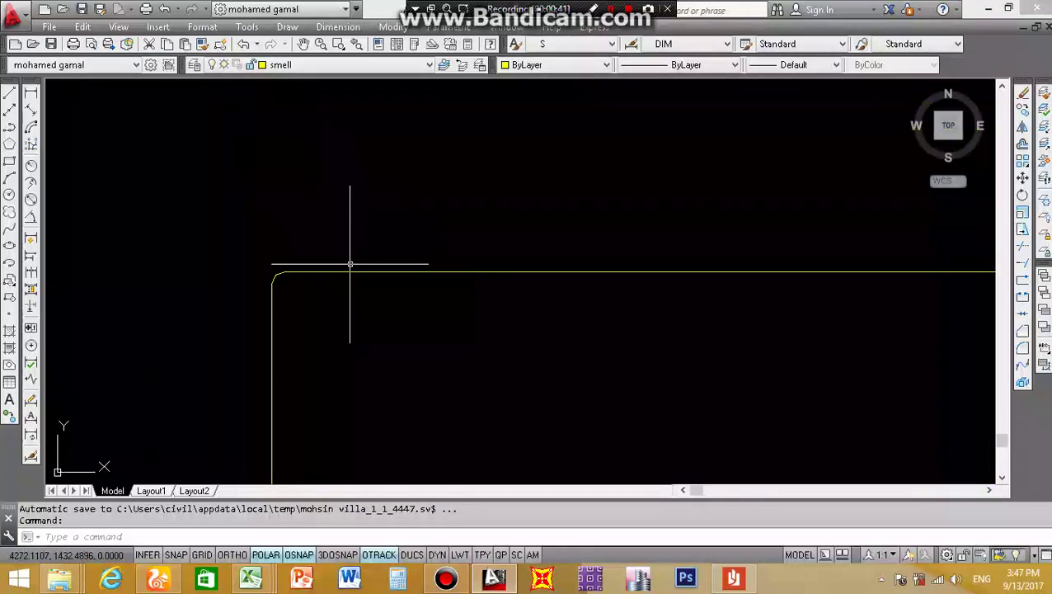
pyautogui.hotkey('ctrl', 'z')
pyautogui.hotkey('ctrl', 'z')
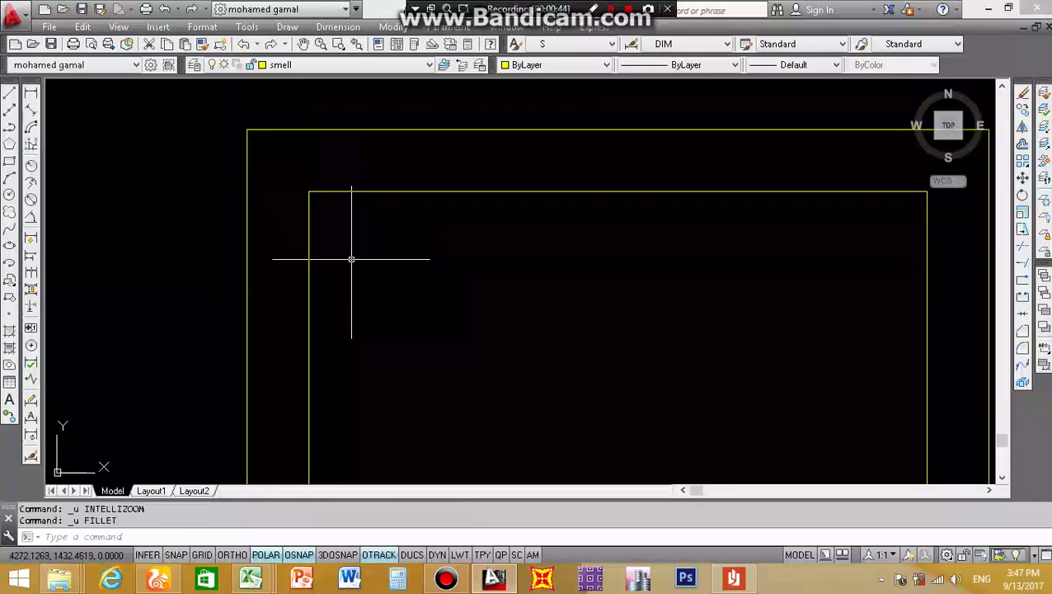
# - Round the inner rectangle's top-left corner with a 0.02-radius fillet
pyautogui.scroll(5, 319, 202)
pyautogui.moveTo(272, 145); pyautogui.dragTo(239, 122, button='middle')
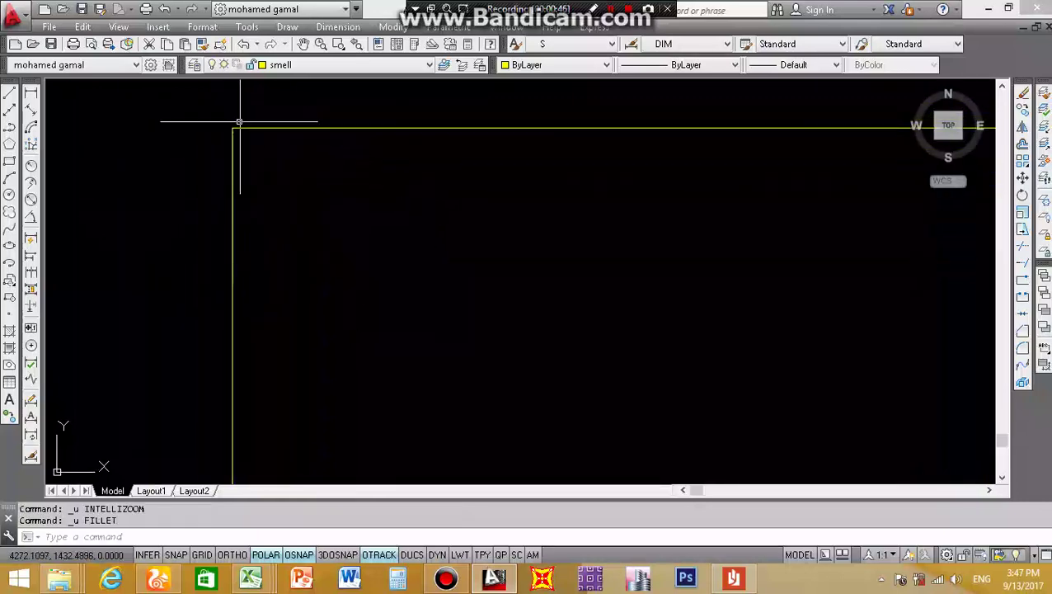
pyautogui.write('f')
pyautogui.press('Return')
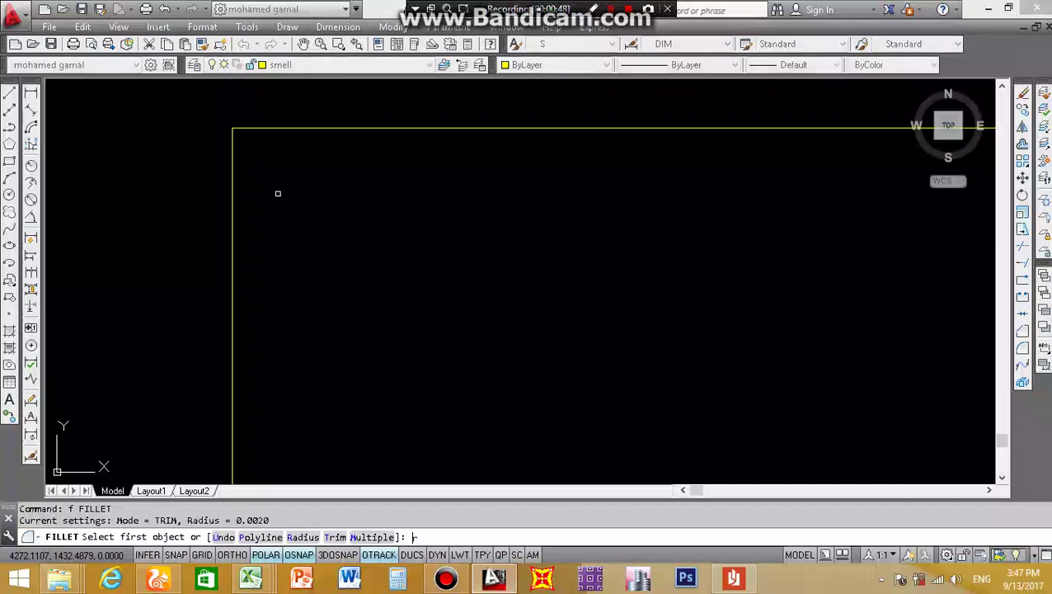
pyautogui.write('r')
pyautogui.press('Return')
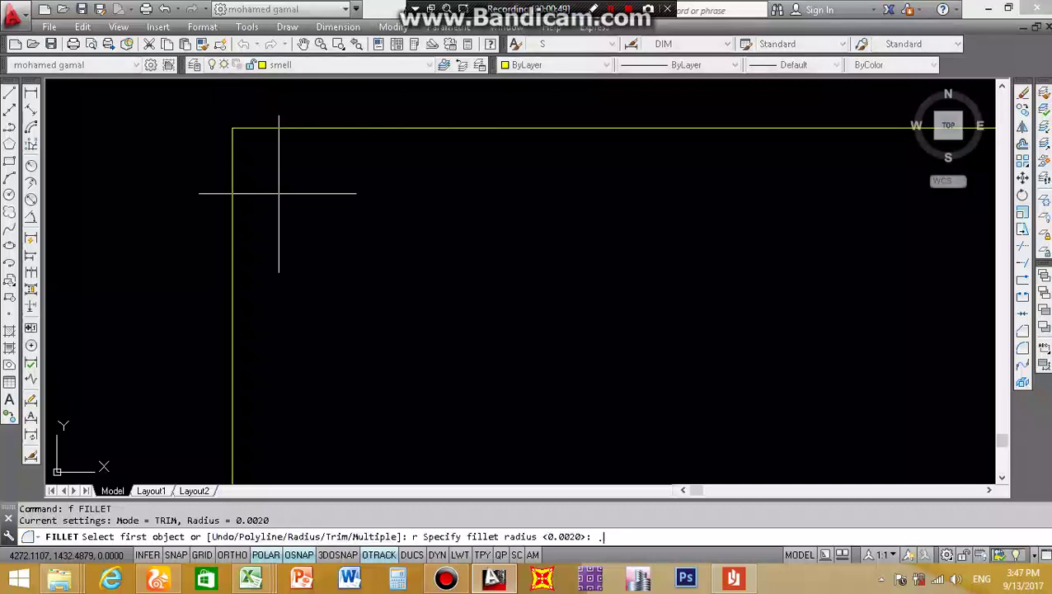
pyautogui.write('2')
pyautogui.press('Return')
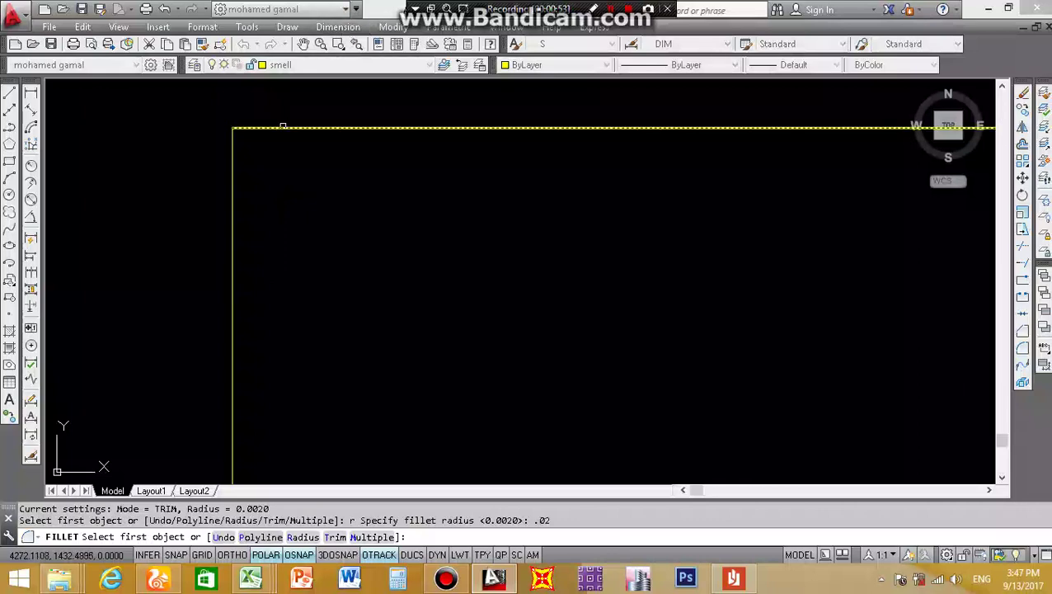
pyautogui.click(281, 128)
pyautogui.scroll(-3, 233, 165)
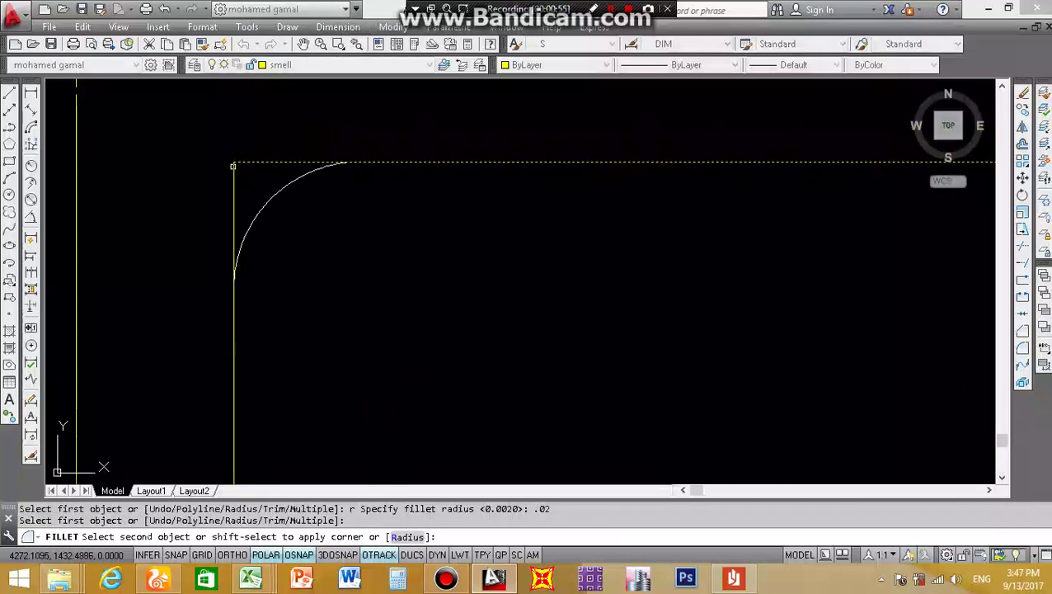
pyautogui.click(233, 166)
pyautogui.scroll(-3, 234, 164)
pyautogui.scroll(2, 404, 161)
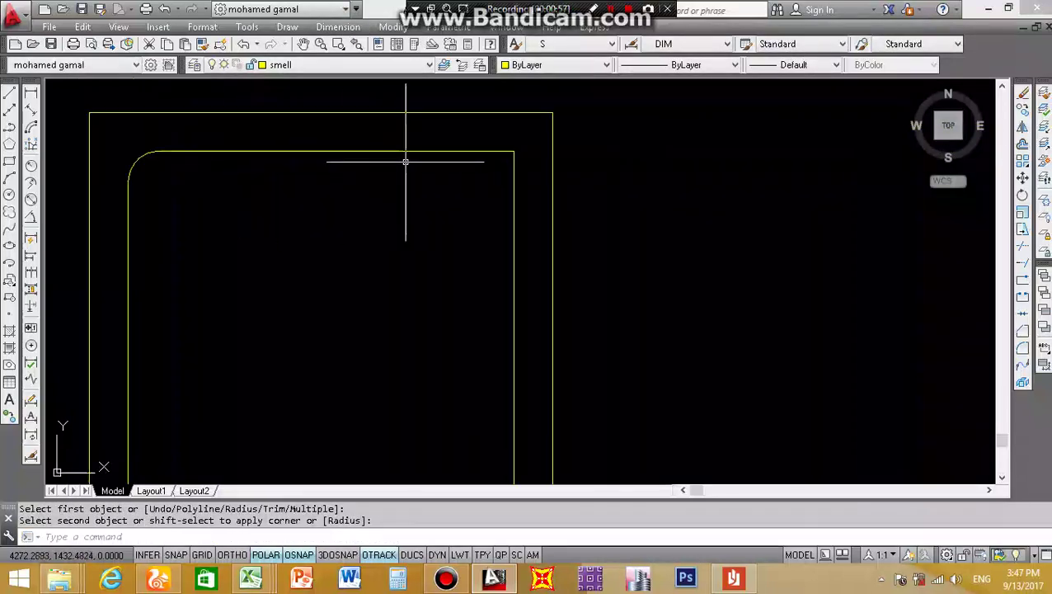
# - Fillet the top-right, bottom-left and bottom-right inner corners with the same 0.02 radius
pyautogui.press('Return')
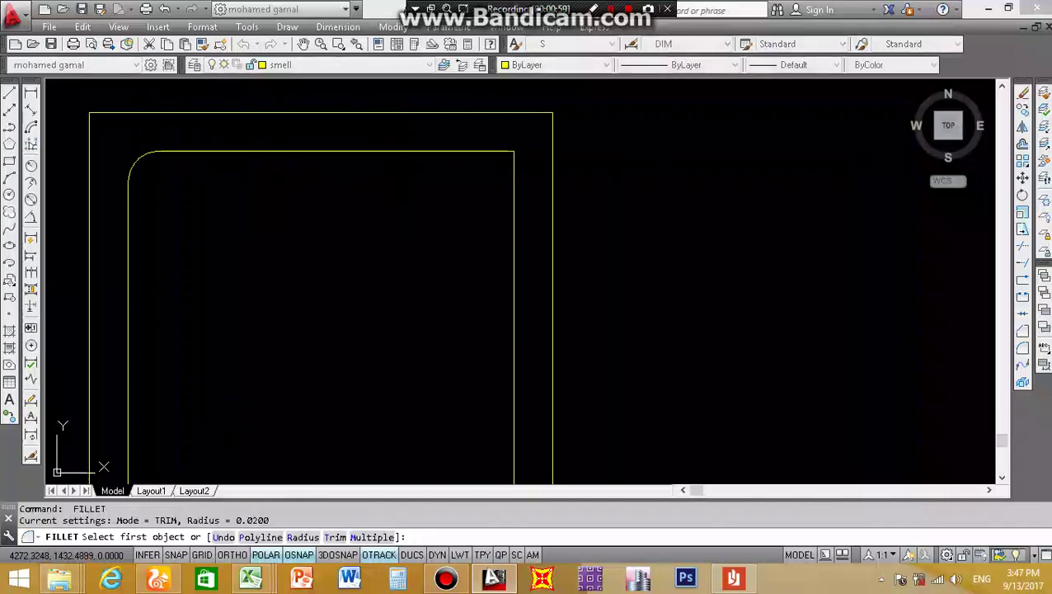
pyautogui.click(463, 152)
pyautogui.click(512, 196)
pyautogui.scroll(-4, 412, 190)
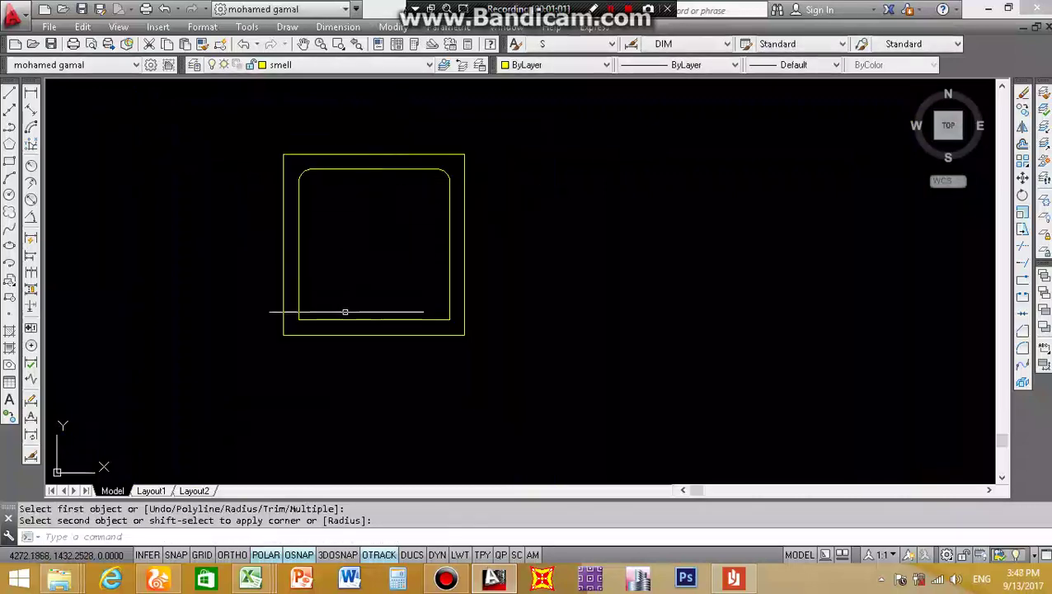
pyautogui.scroll(4, 345, 312)
pyautogui.press('Return')
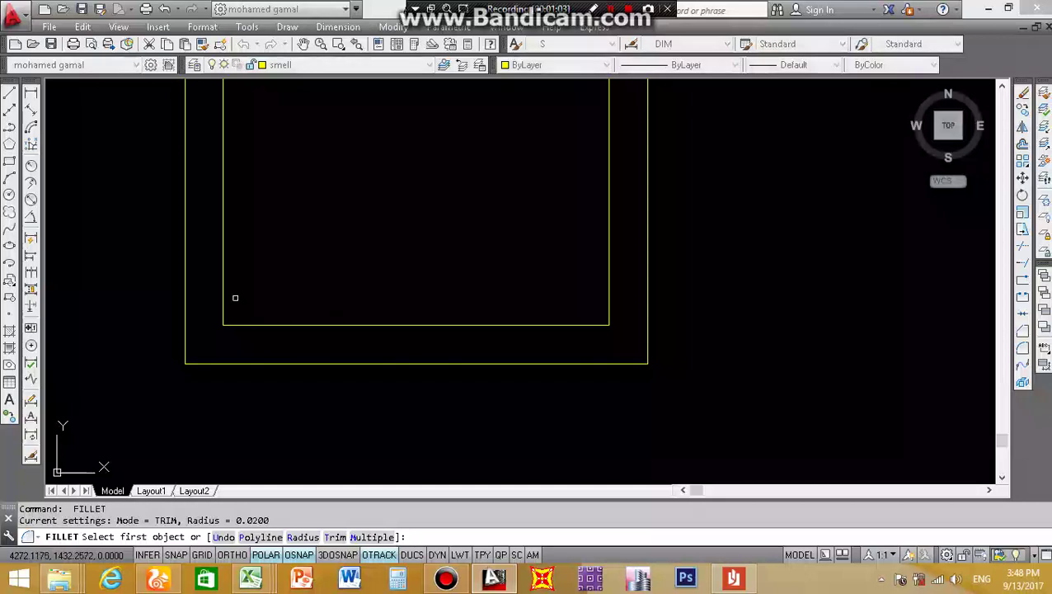
pyautogui.click(226, 286)
pyautogui.click(247, 324)
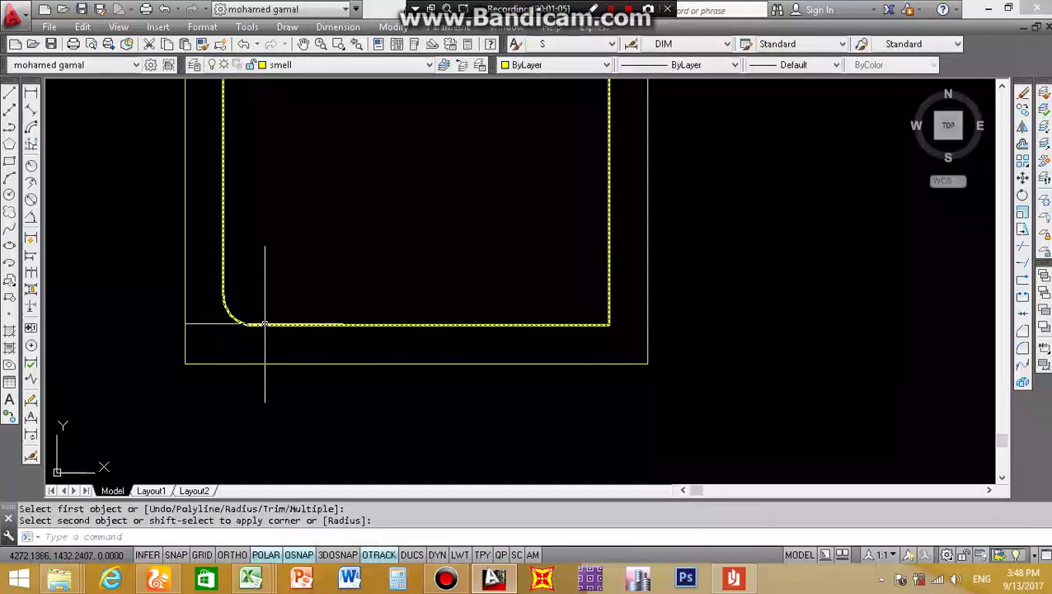
pyautogui.press('Return')
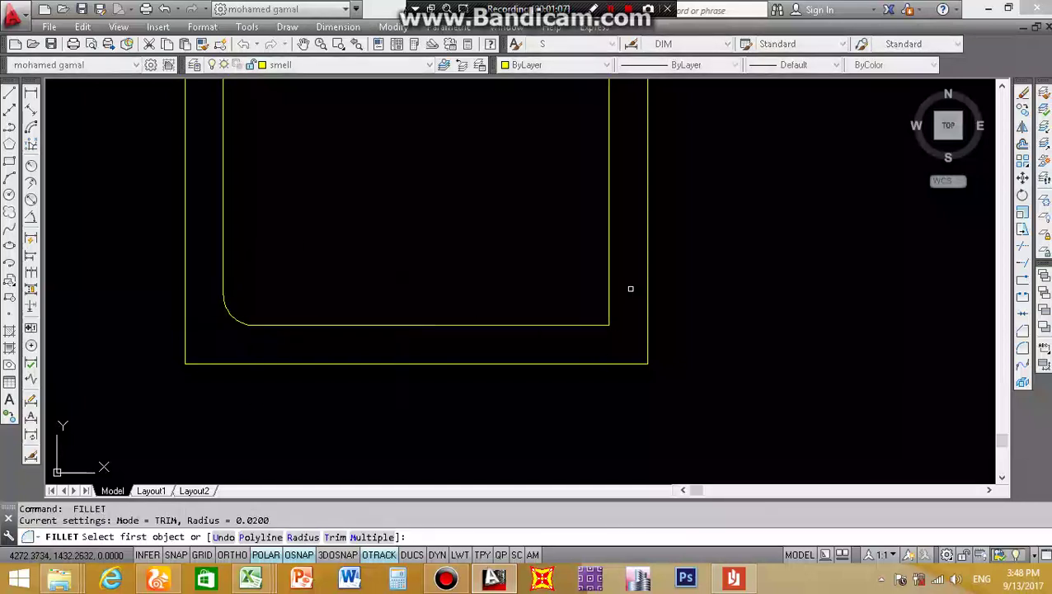
pyautogui.click(609, 293)
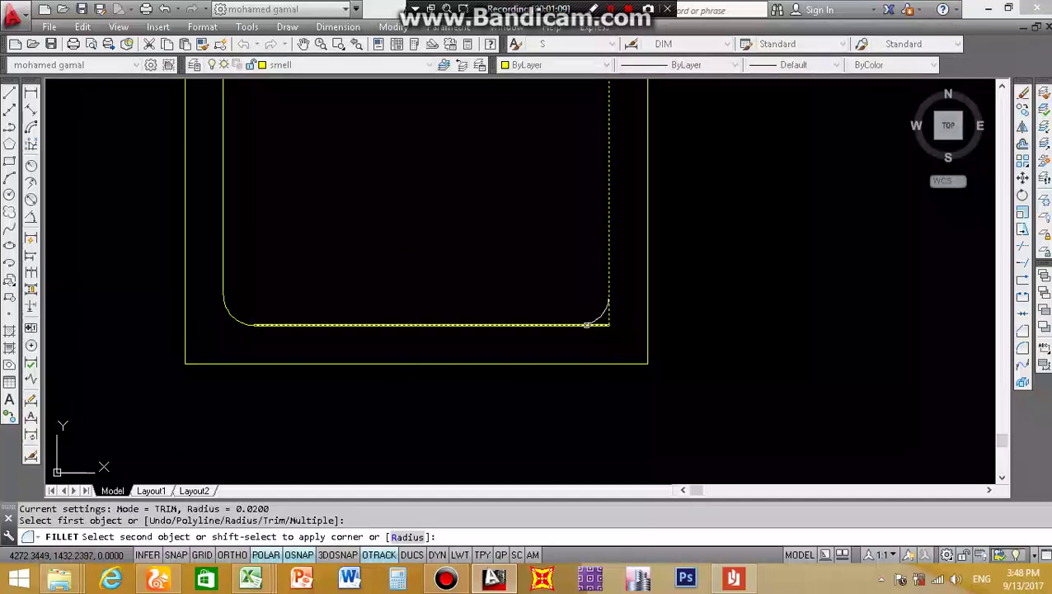
pyautogui.click(587, 325)
pyautogui.scroll(-2, 591, 313)
pyautogui.scroll(-4, 584, 296)
pyautogui.scroll(2, 549, 230)
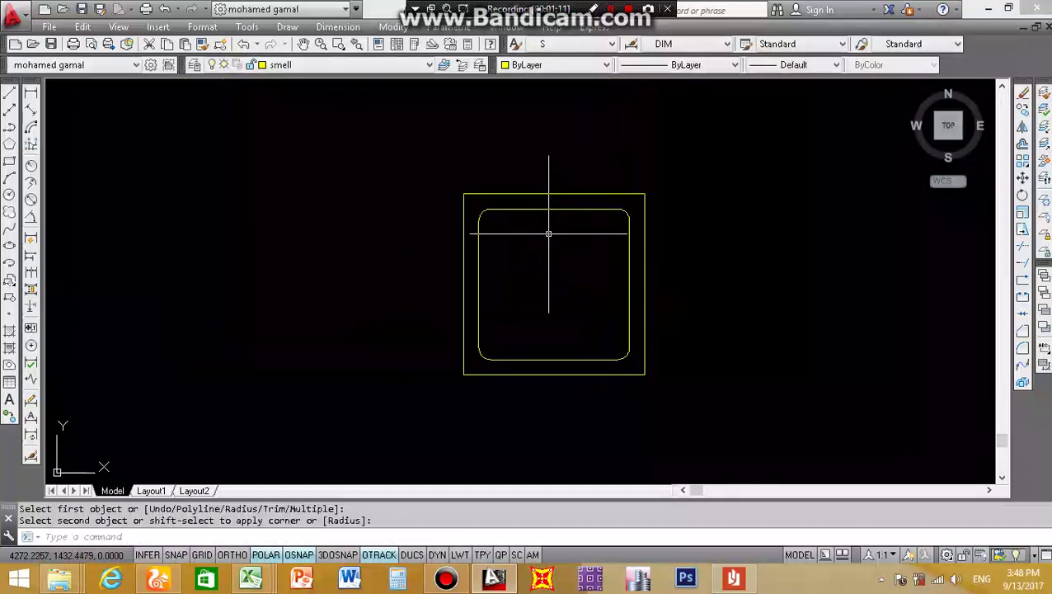
pyautogui.scroll(2, 549, 230)
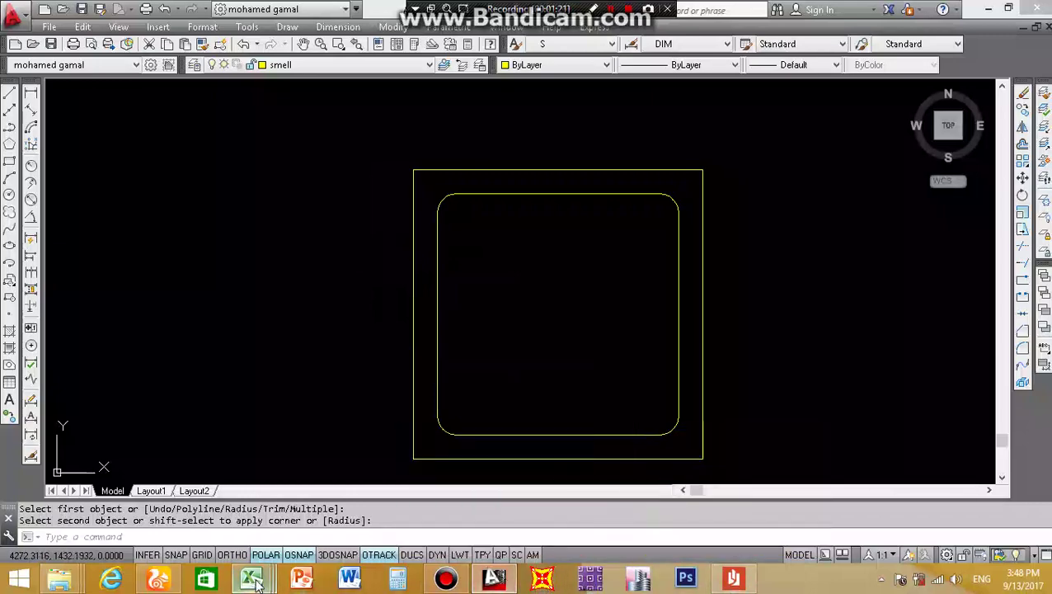
pyautogui.moveTo(251, 579)
pyautogui.click(615, 533)
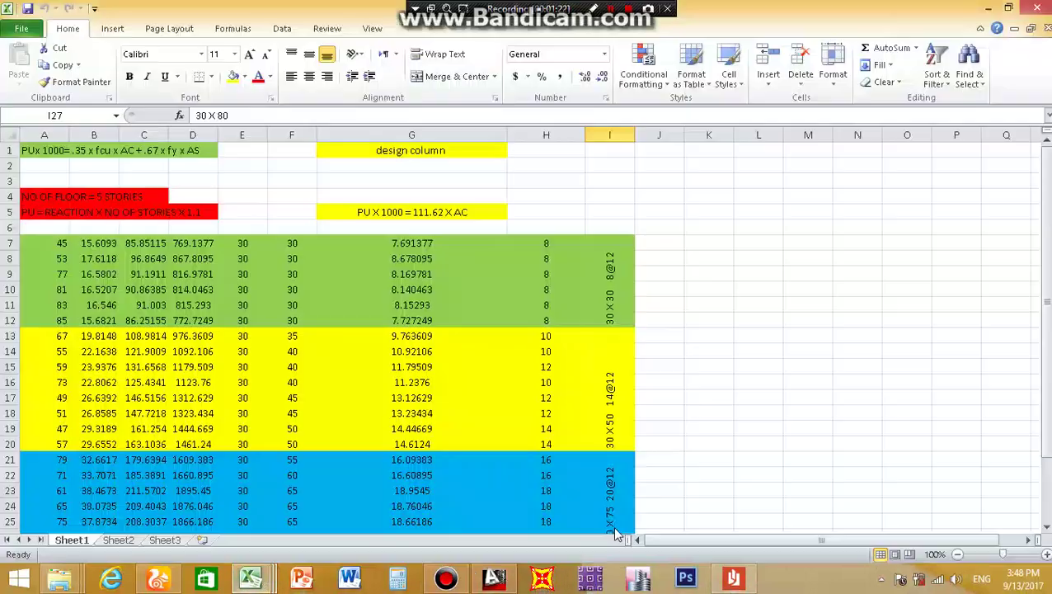
pyautogui.click(614, 267)
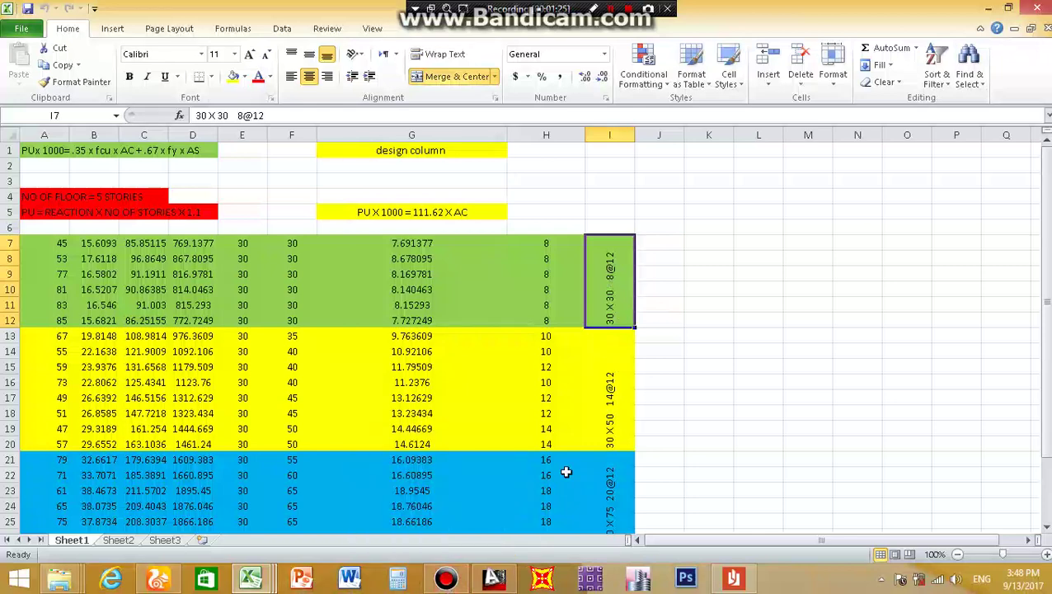
pyautogui.click(494, 577)
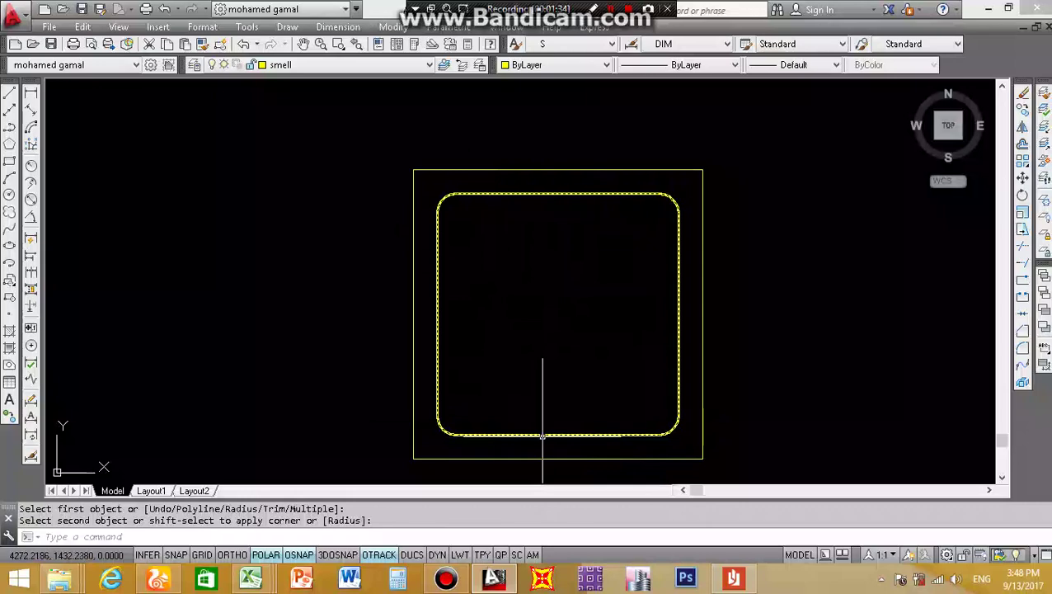
# - Dimension the square's bottom edge as 0.30 below the section, then bring up Calculator
pyautogui.scroll(-2, 155, 198)
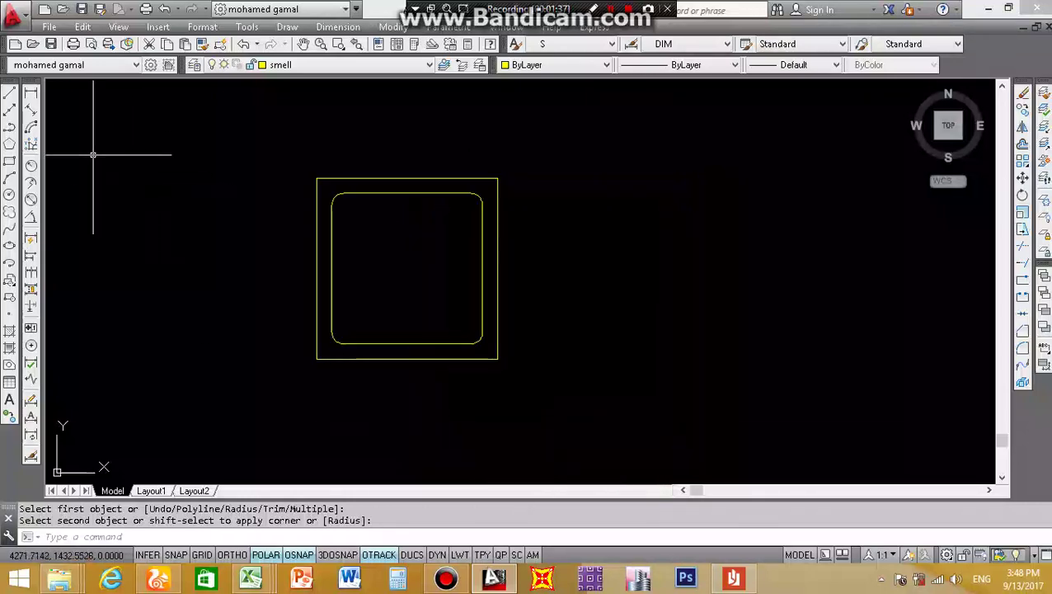
pyautogui.click(30, 91)
pyautogui.scroll(2, 263, 317)
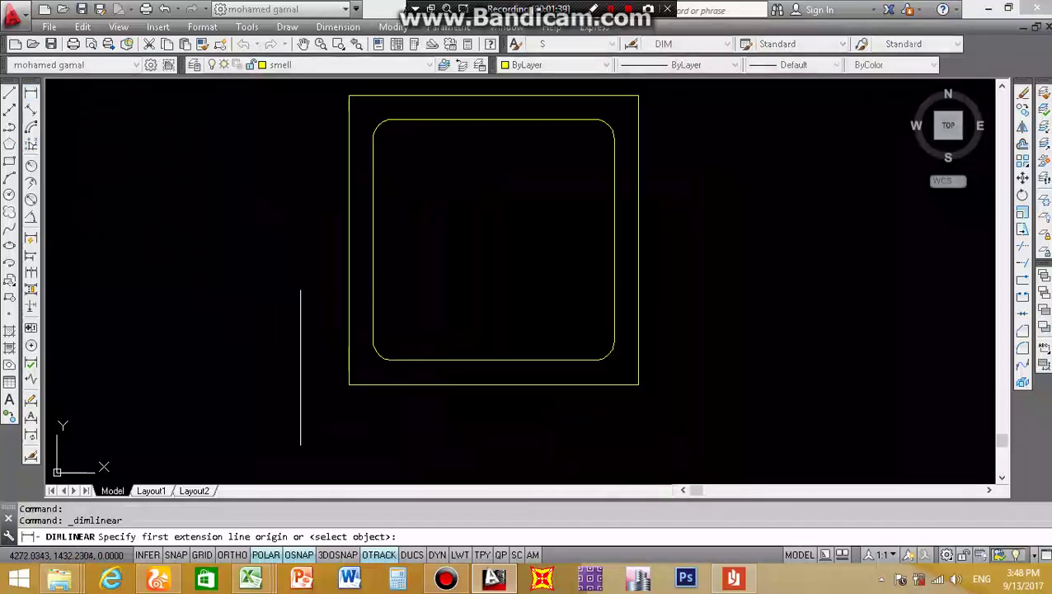
pyautogui.click(349, 384)
pyautogui.click(637, 383)
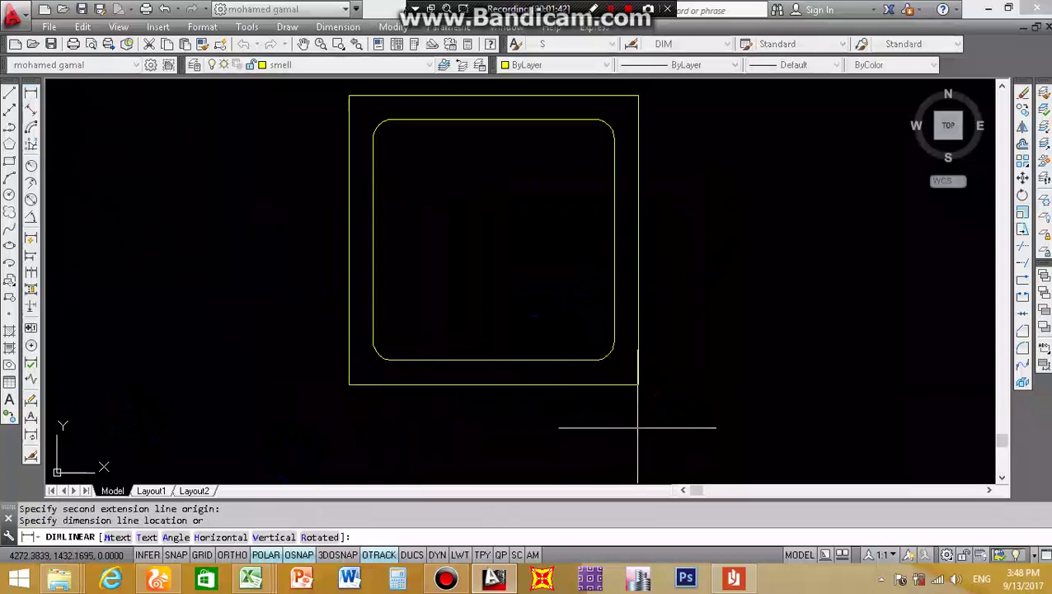
pyautogui.scroll(-3, 626, 388)
pyautogui.scroll(-2, 627, 381)
pyautogui.click(632, 456)
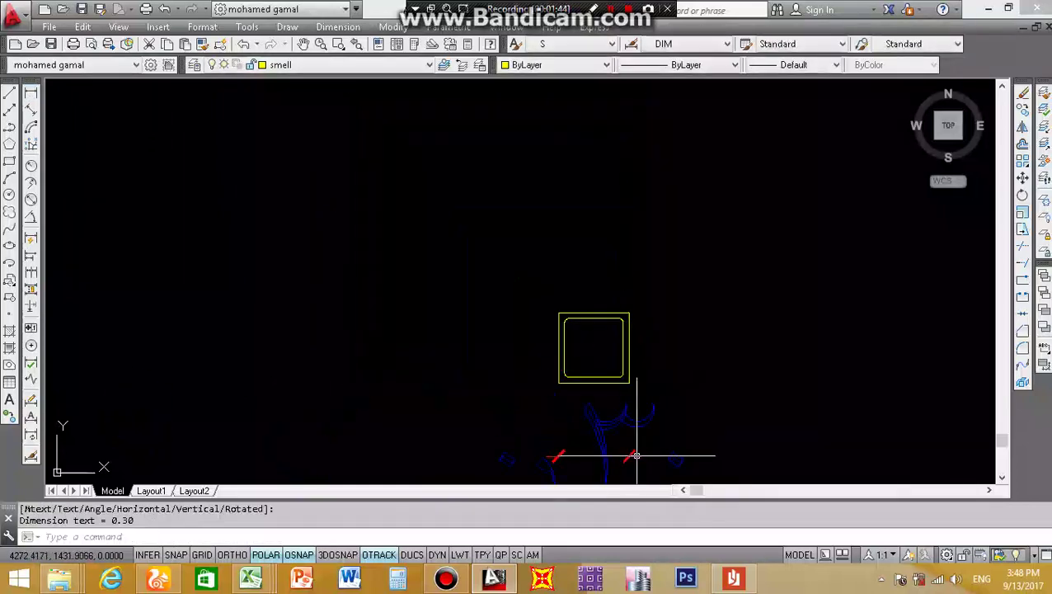
pyautogui.scroll(3, 600, 355)
pyautogui.scroll(-2, 505, 200)
pyautogui.scroll(4, 635, 312)
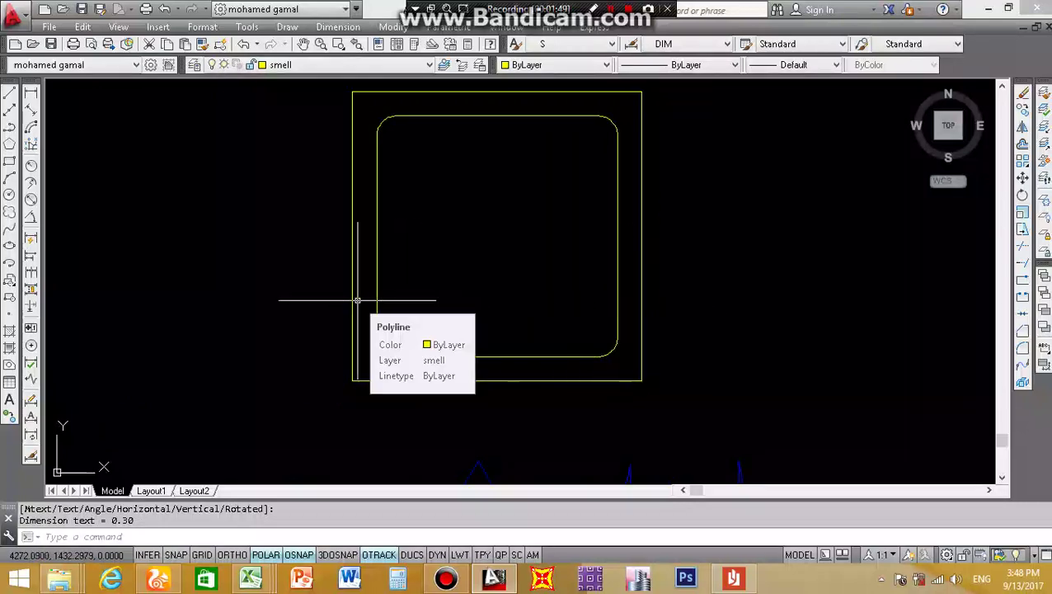
pyautogui.scroll(-3, 403, 361)
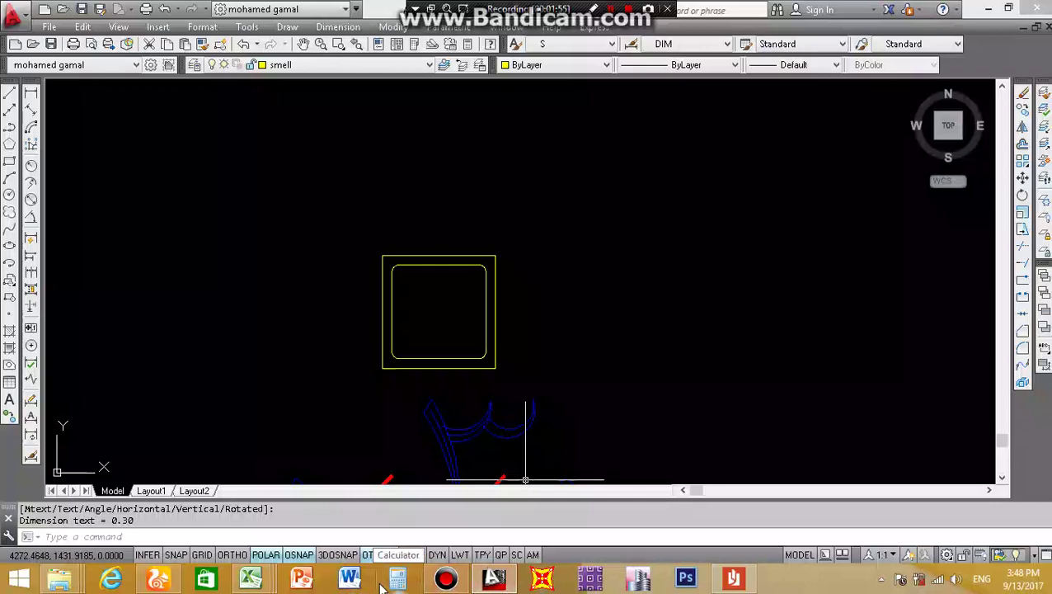
pyautogui.click(399, 579)
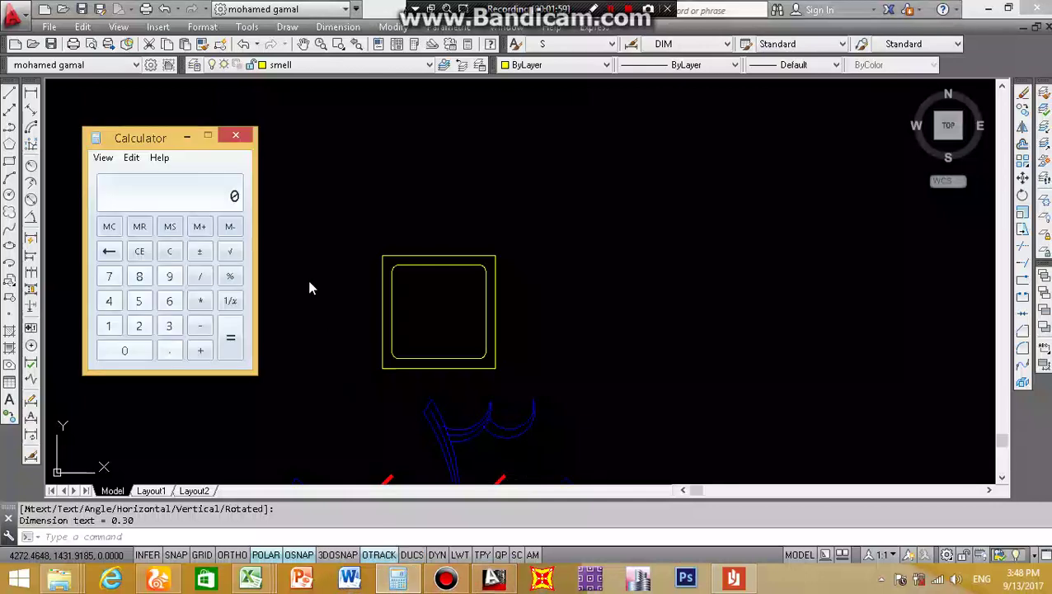
# - Compute 250/4 = 62.5, then divide by 1000 to get 0.0625
pyautogui.write('250')
pyautogui.write('/4')
pyautogui.press('Return')
pyautogui.click(199, 278)
pyautogui.click(108, 326)
pyautogui.click(123, 349)
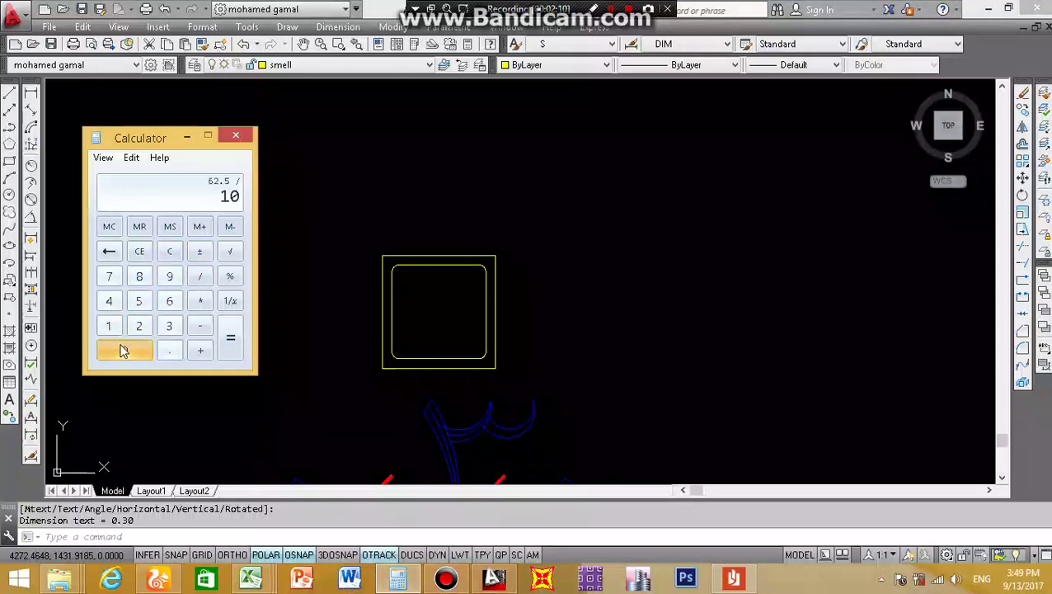
pyautogui.doubleClick(124, 350)
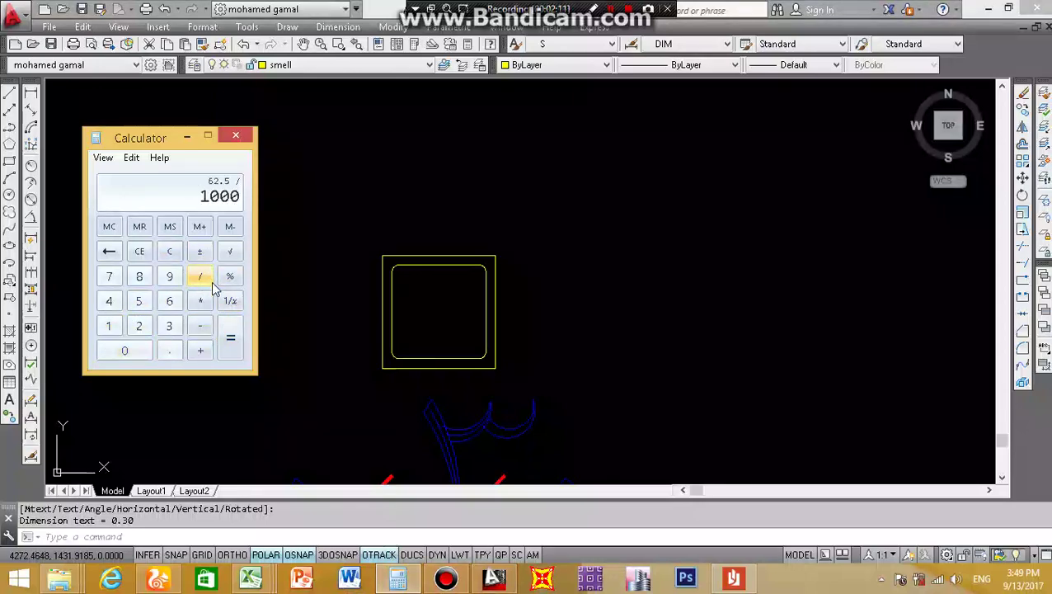
pyautogui.click(232, 342)
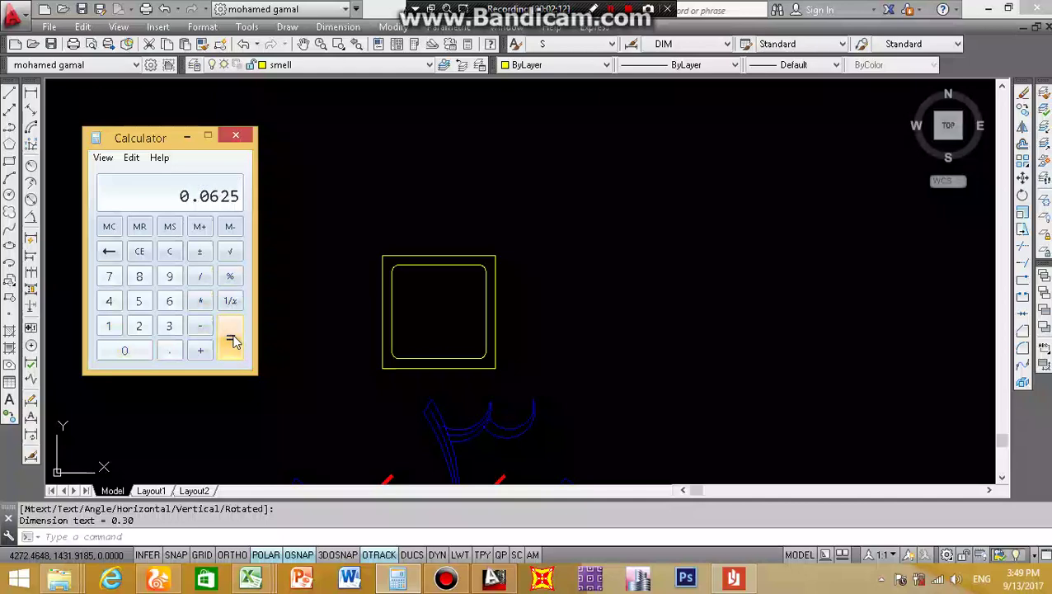
# - Clear the display, compute 25/4 = 6.25, clear again and return to AutoCAD
pyautogui.click(169, 251)
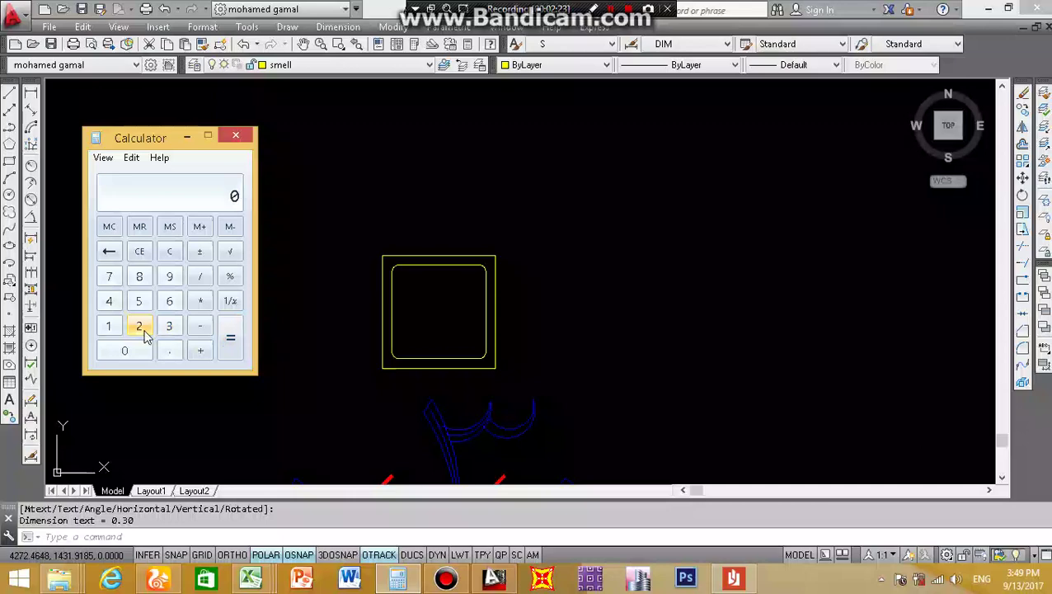
pyautogui.click(142, 303)
pyautogui.click(200, 276)
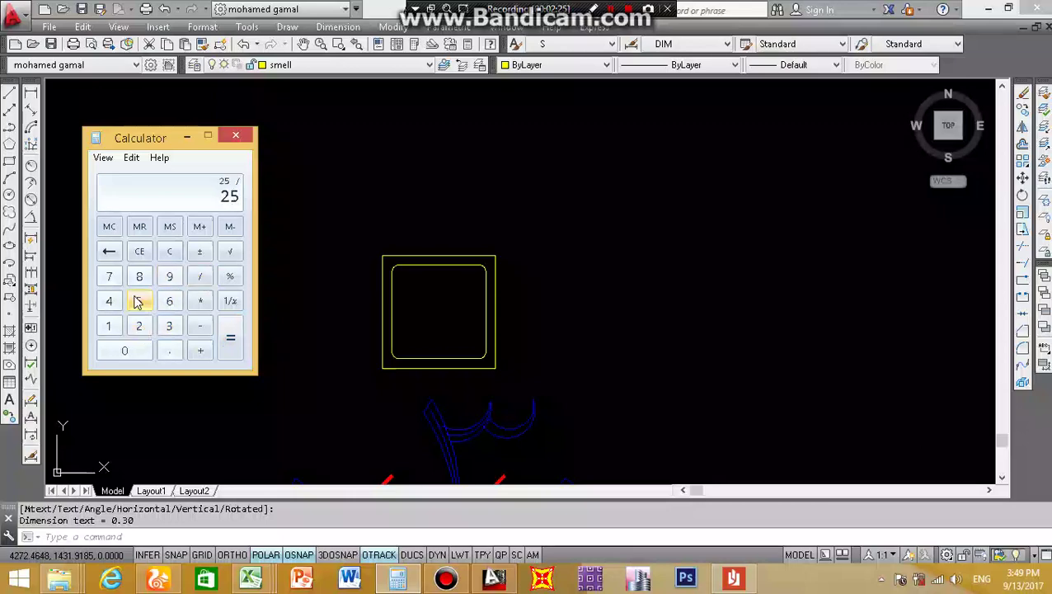
pyautogui.click(114, 303)
pyautogui.click(231, 345)
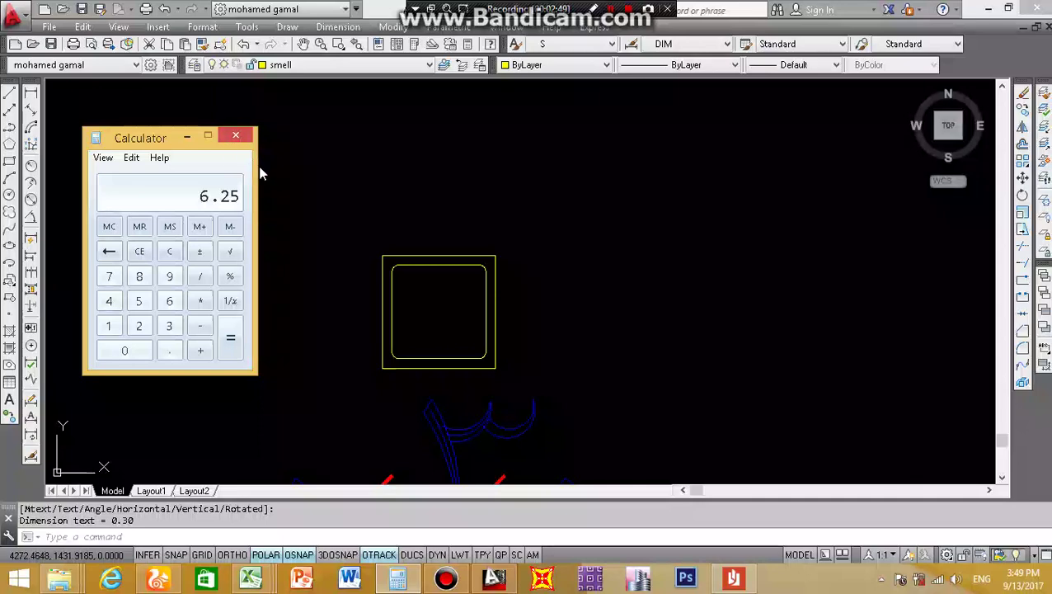
pyautogui.click(181, 253)
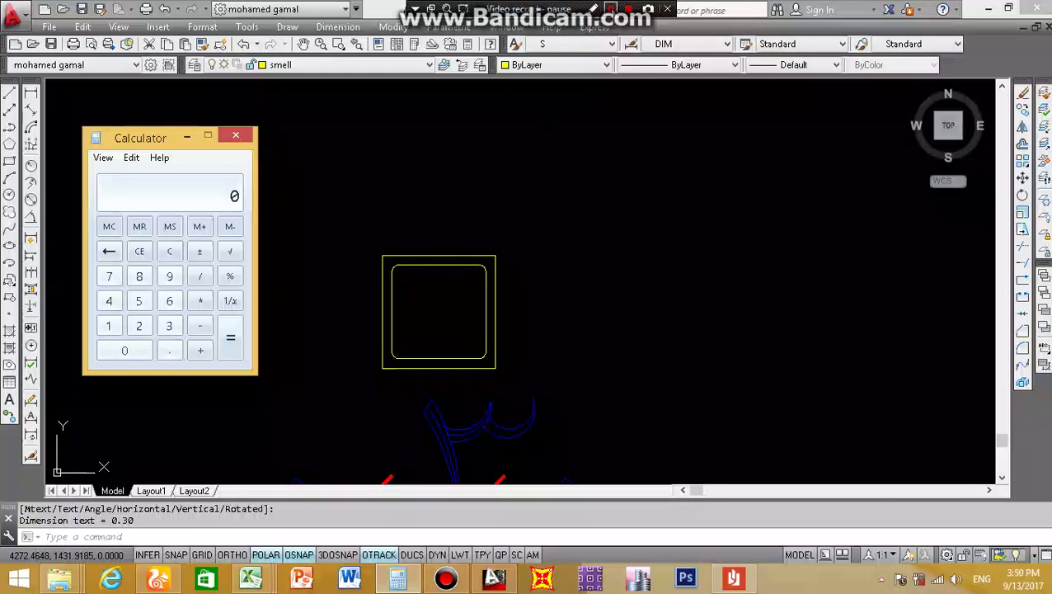
pyautogui.click(546, 122)
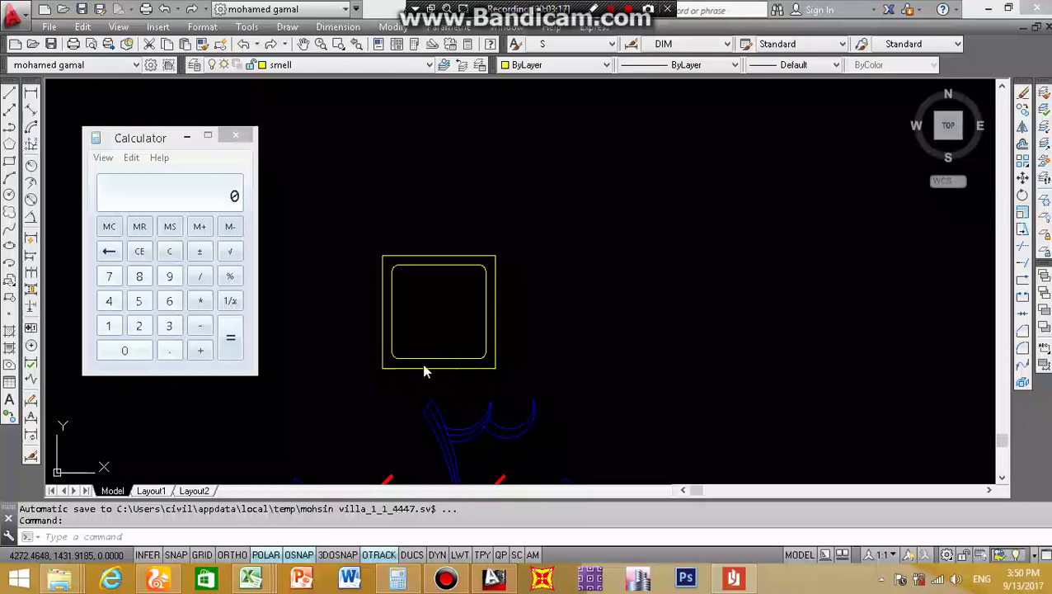
# - Recompute 25/4 = 6.25 in Calculator
pyautogui.click(140, 326)
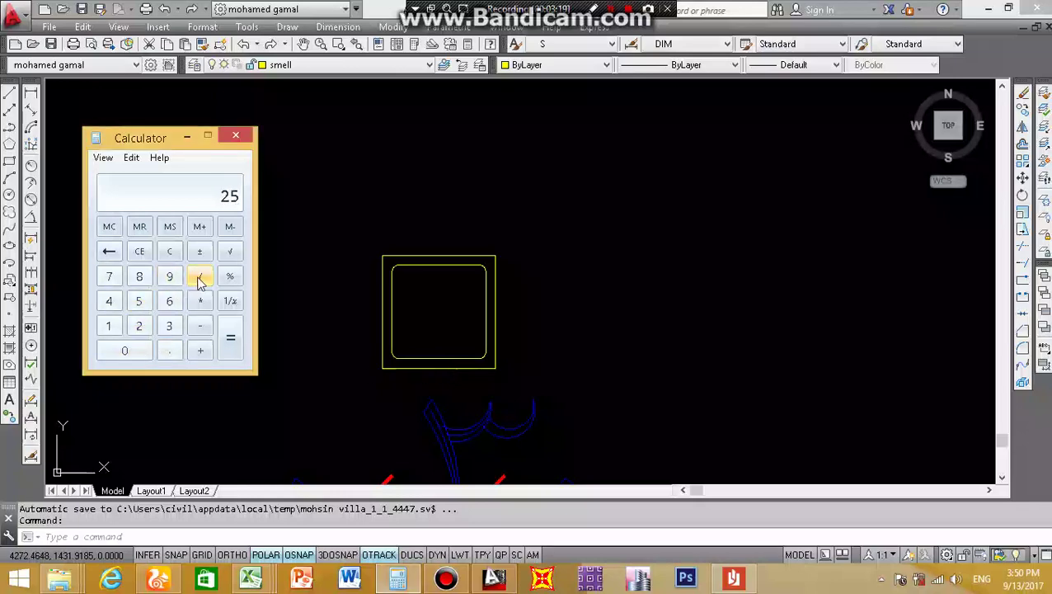
pyautogui.click(200, 275)
pyautogui.click(109, 301)
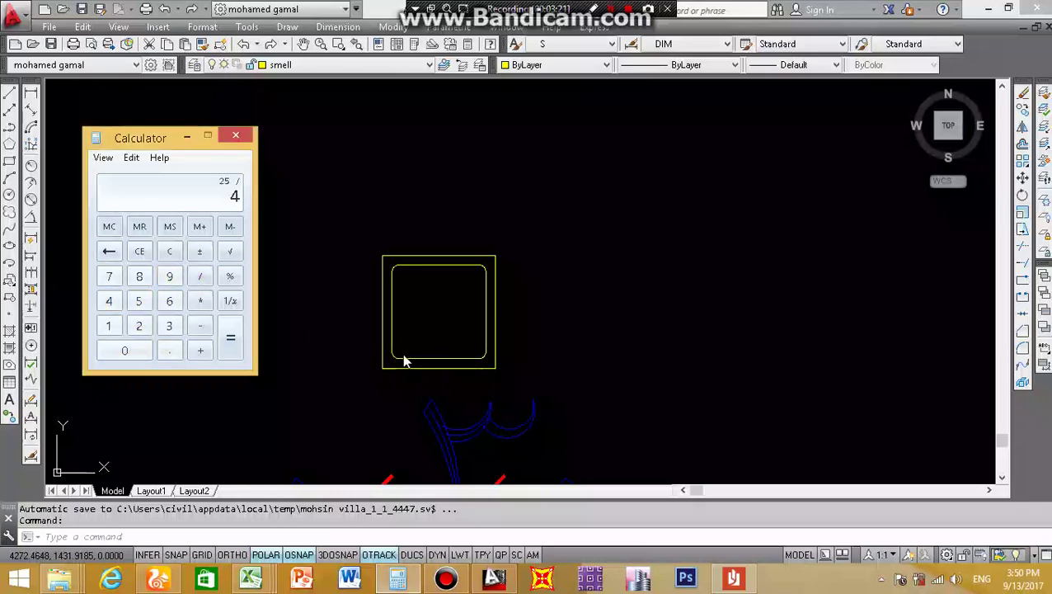
pyautogui.click(231, 347)
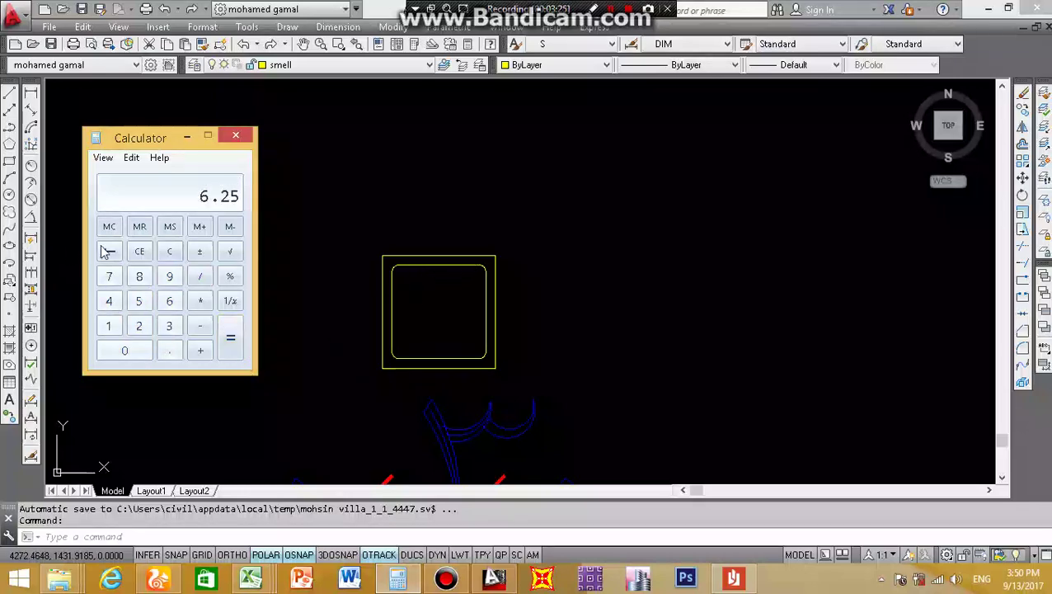
# - Clear, compute 25/3 = 8.3333, clear again and return to the drawing
pyautogui.click(169, 251)
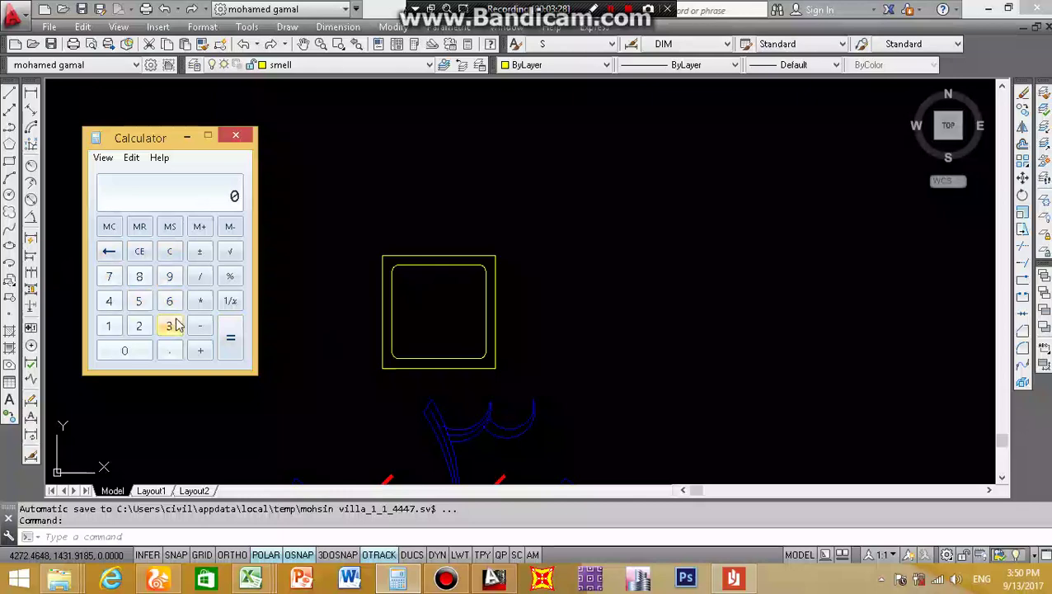
pyautogui.click(139, 326)
pyautogui.click(139, 301)
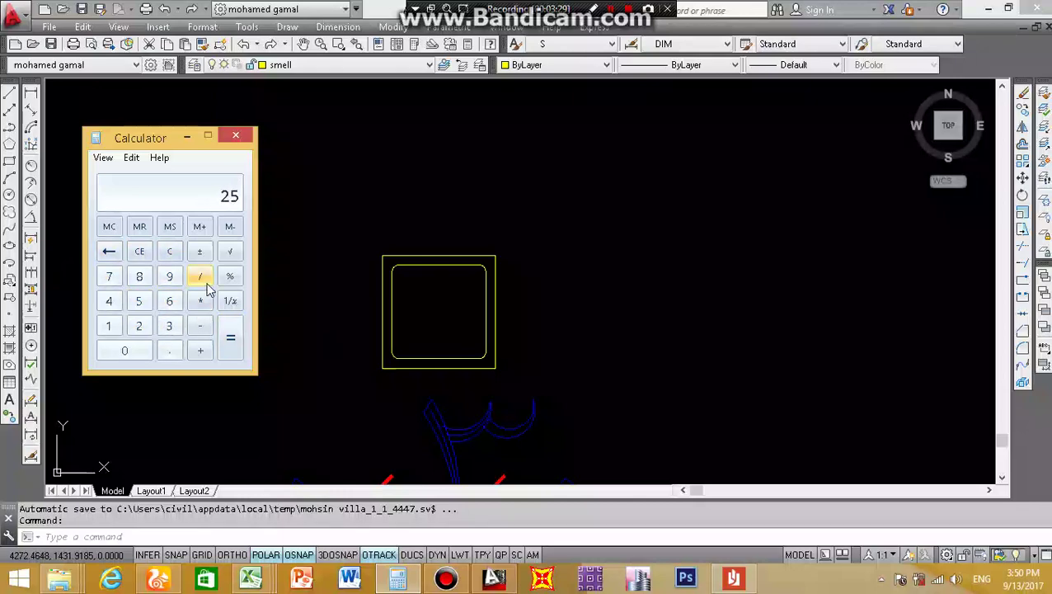
pyautogui.click(200, 276)
pyautogui.click(169, 326)
pyautogui.click(231, 337)
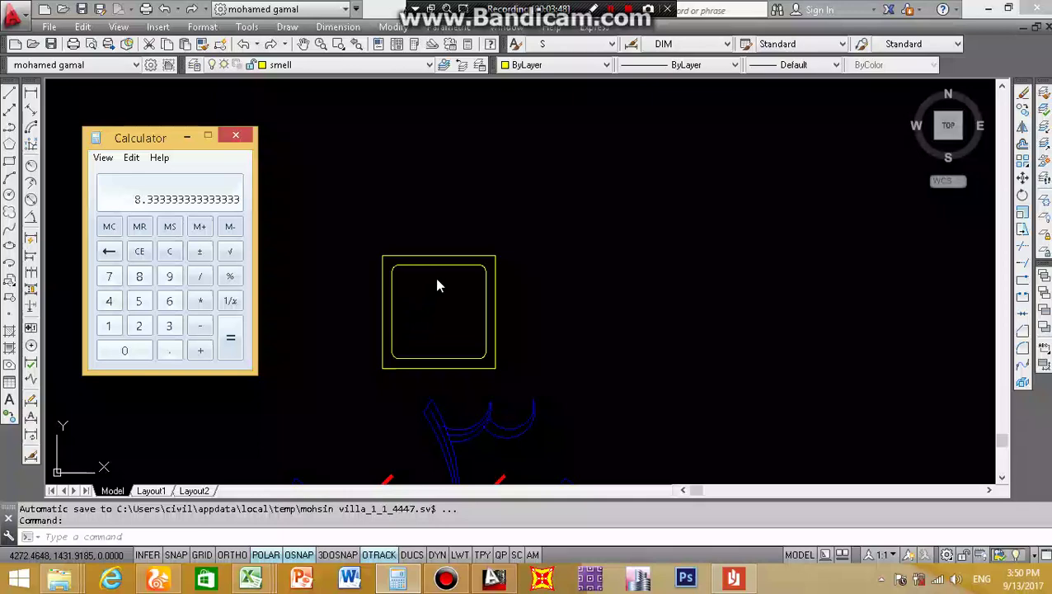
pyautogui.click(169, 252)
pyautogui.click(462, 212)
pyautogui.write('do')
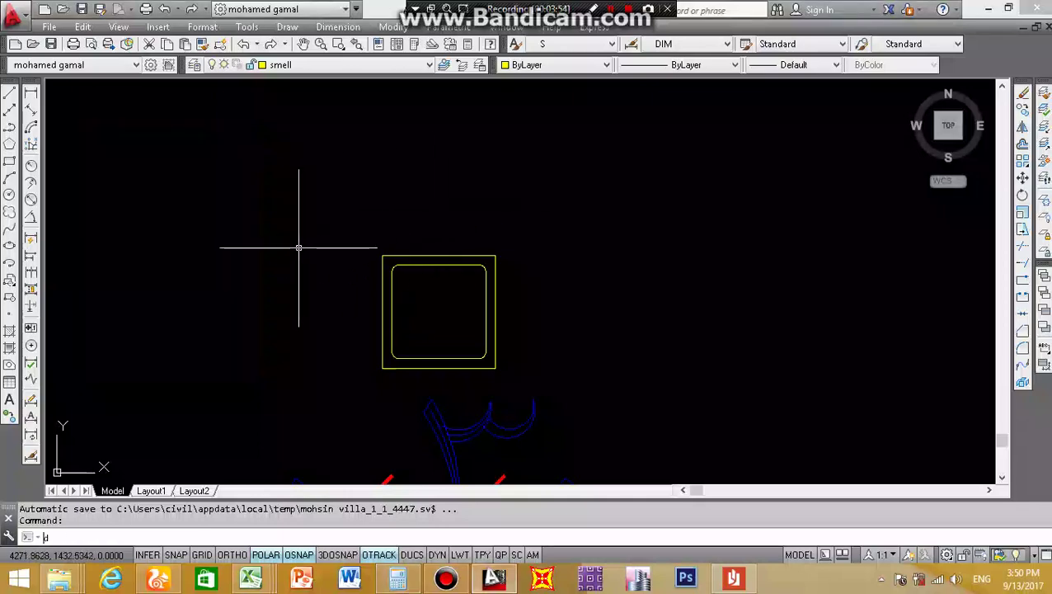
pyautogui.press('Return')
pyautogui.write('.')
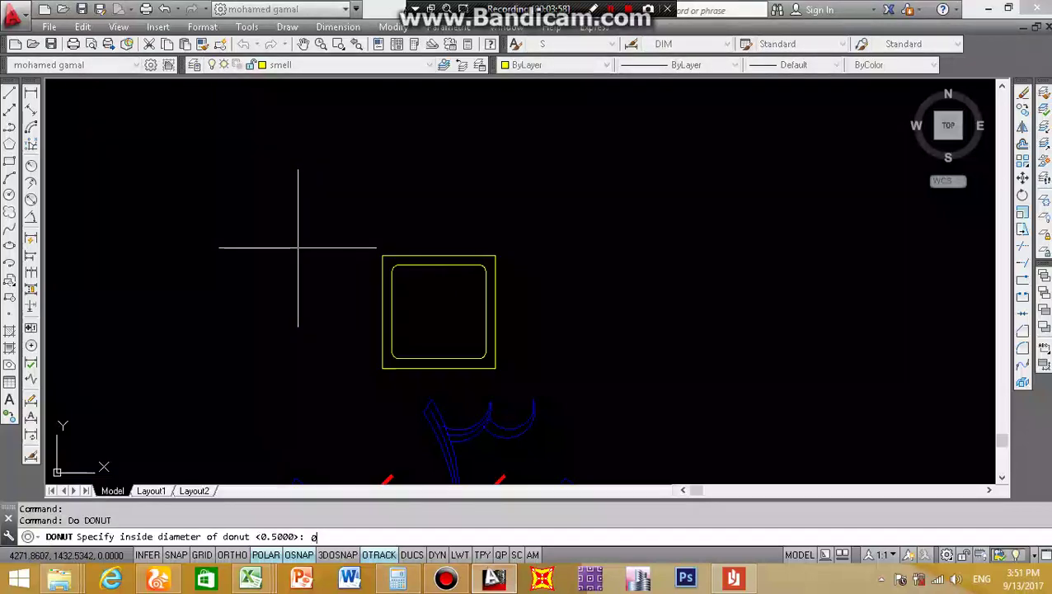
pyautogui.press('Return')
pyautogui.write('.')
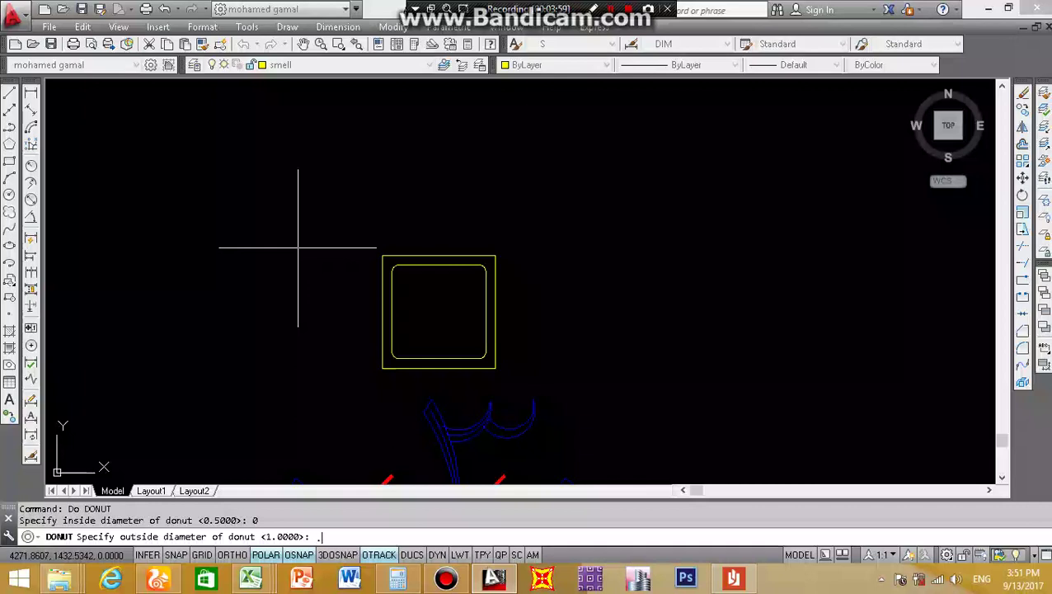
pyautogui.write('02')
pyautogui.press('Return')
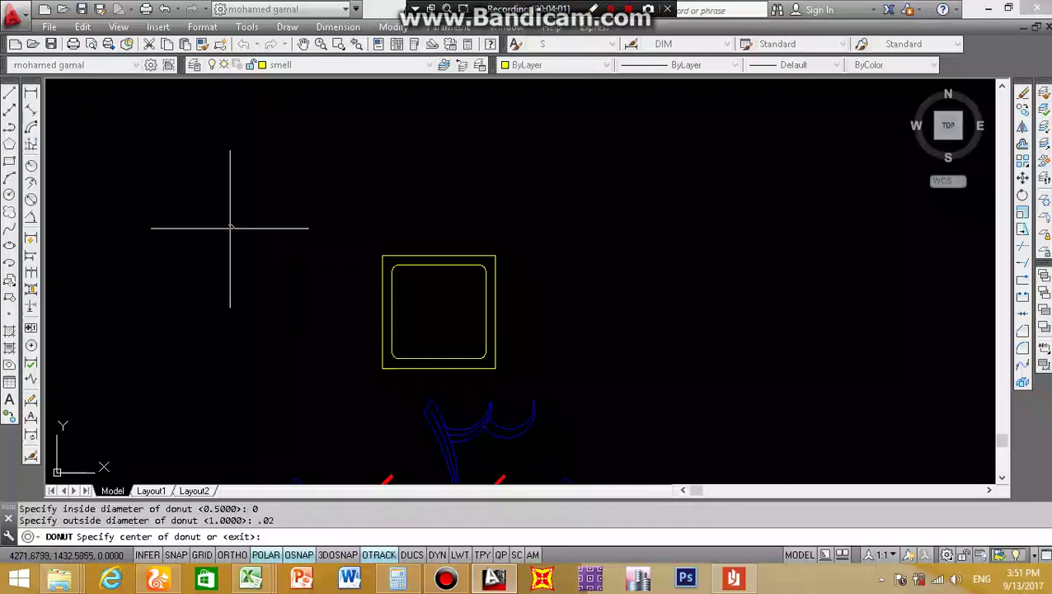
pyautogui.scroll(2, 346, 340)
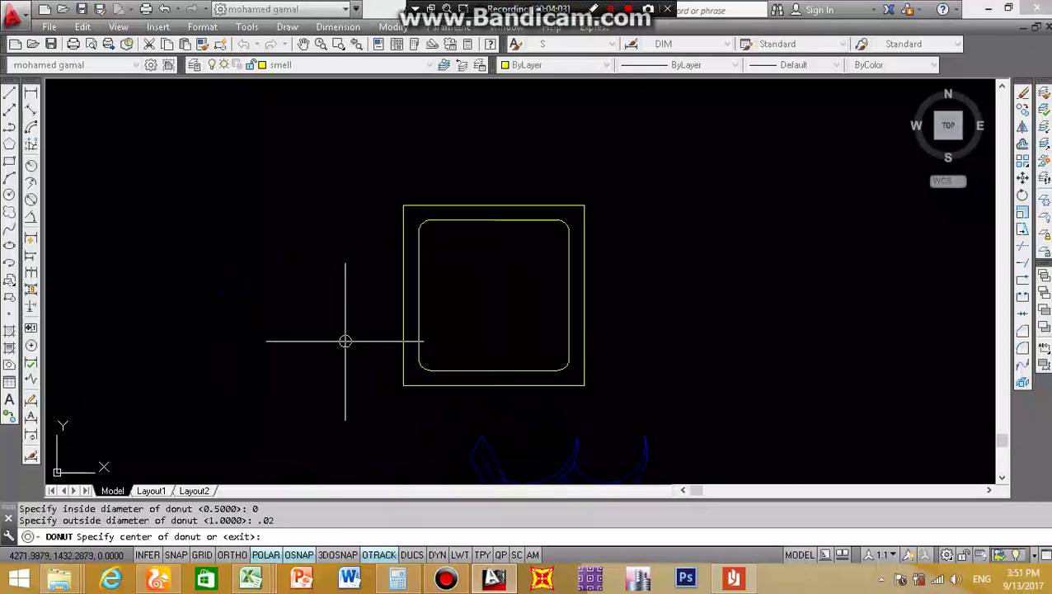
pyautogui.press('Escape')
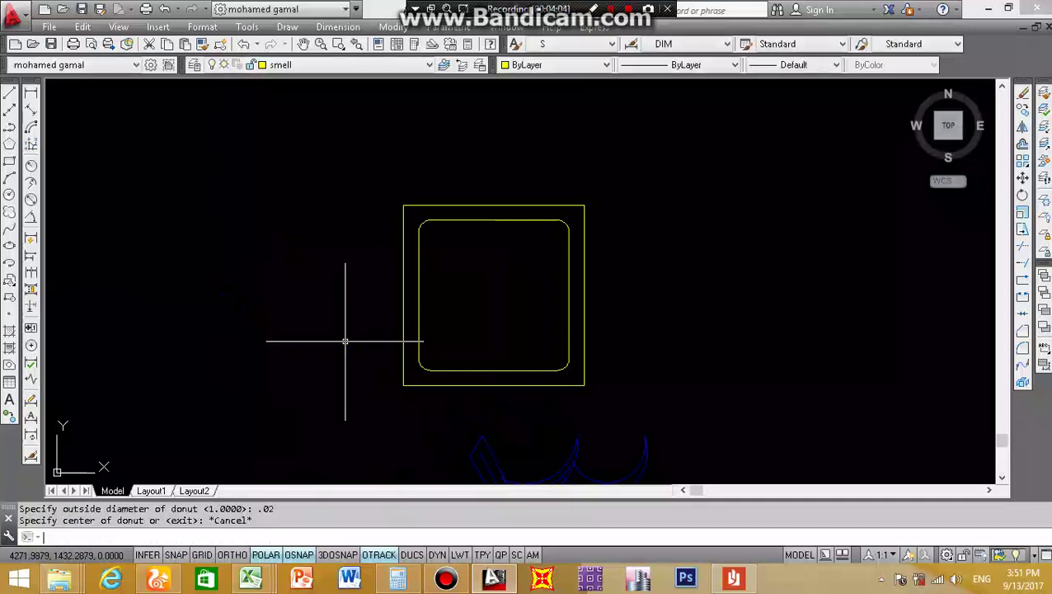
pyautogui.press('Return')
pyautogui.press('Return')
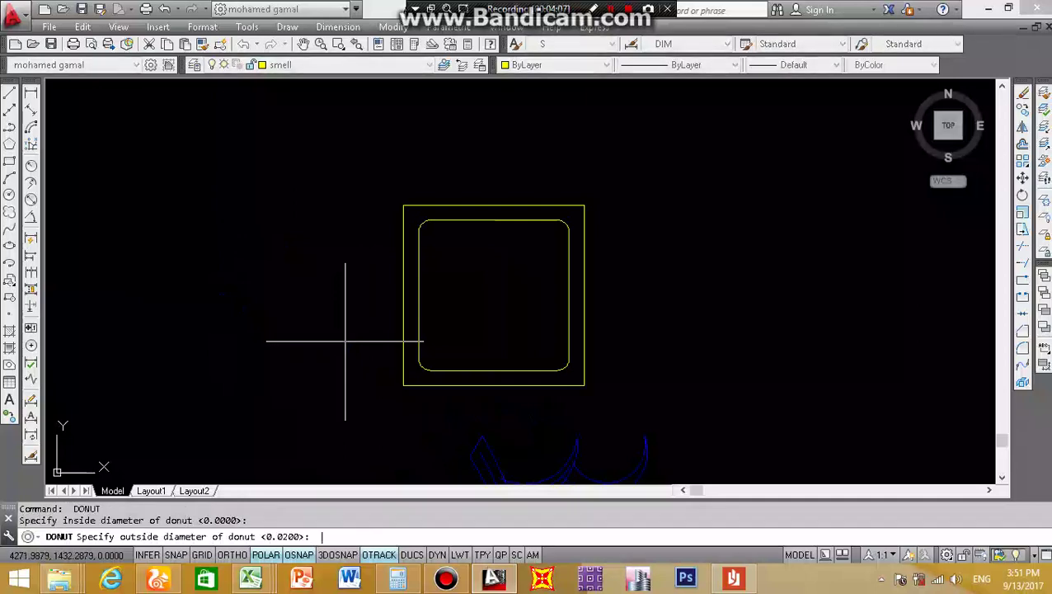
pyautogui.write('.12')
pyautogui.press('Return')
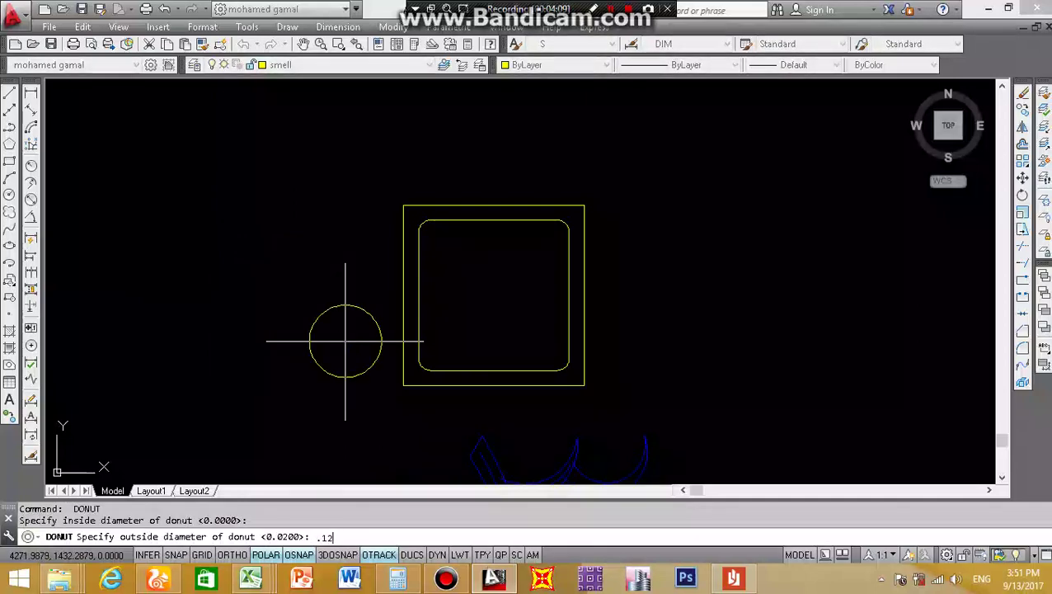
pyautogui.press('Escape')
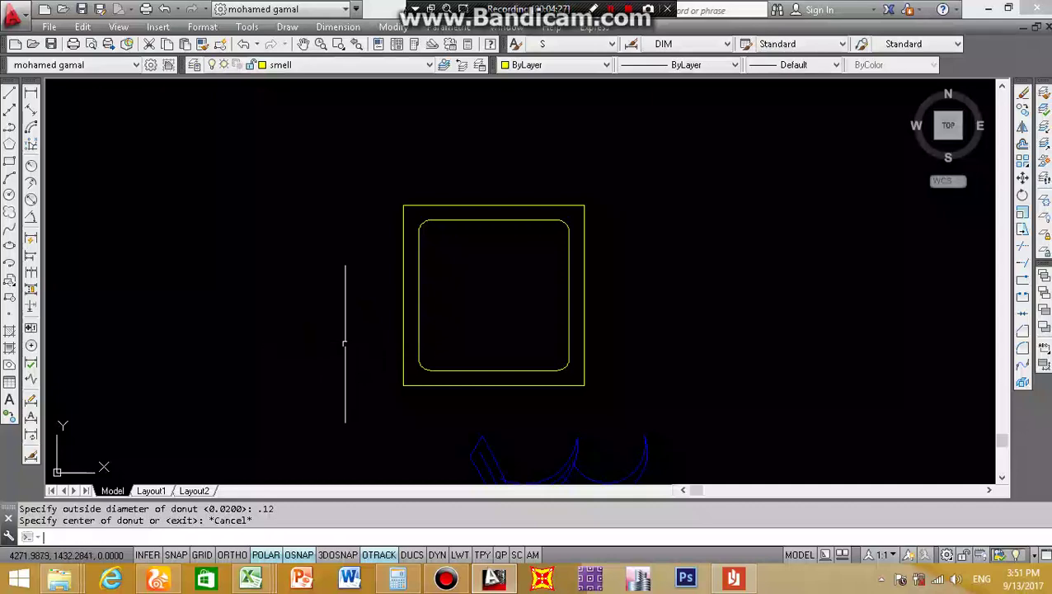
# - Place a solid donut of outside diameter .012 just left of the section's bottom edge
pyautogui.write('Fo')
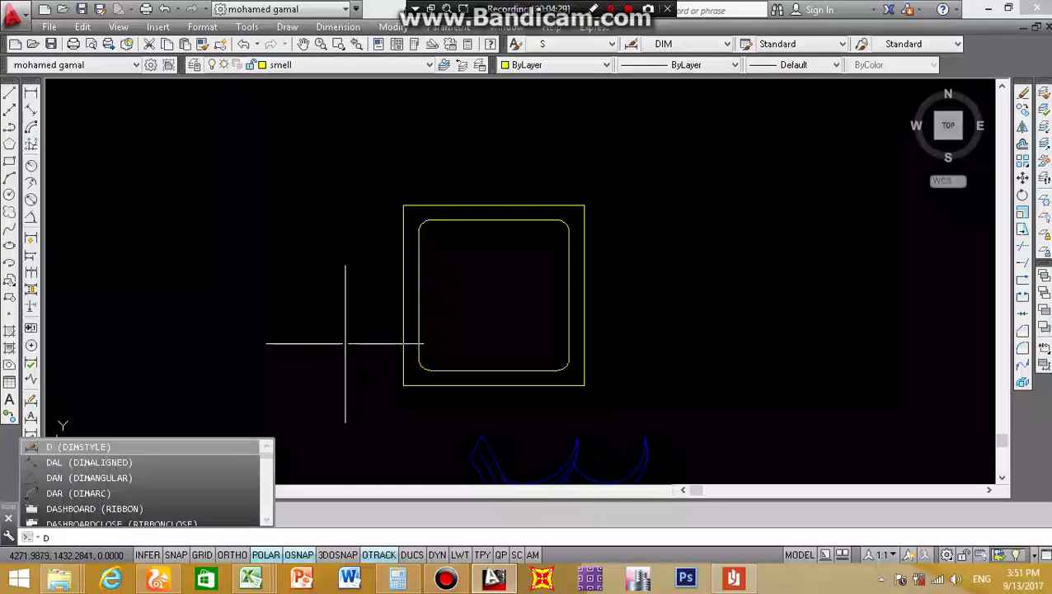
pyautogui.press('Return')
pyautogui.press('Return')
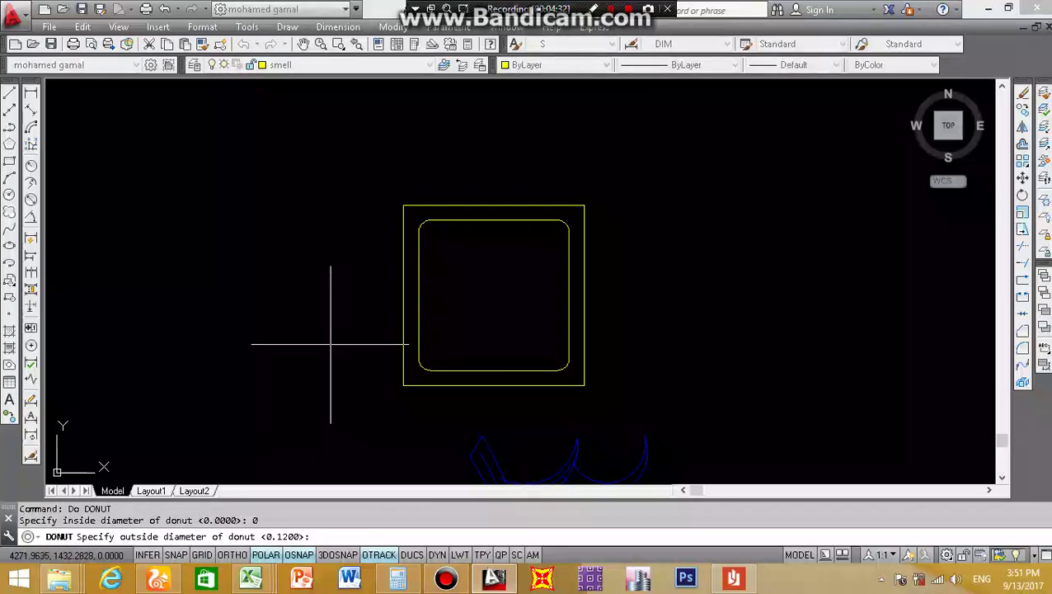
pyautogui.write('2')
pyautogui.press('Return')
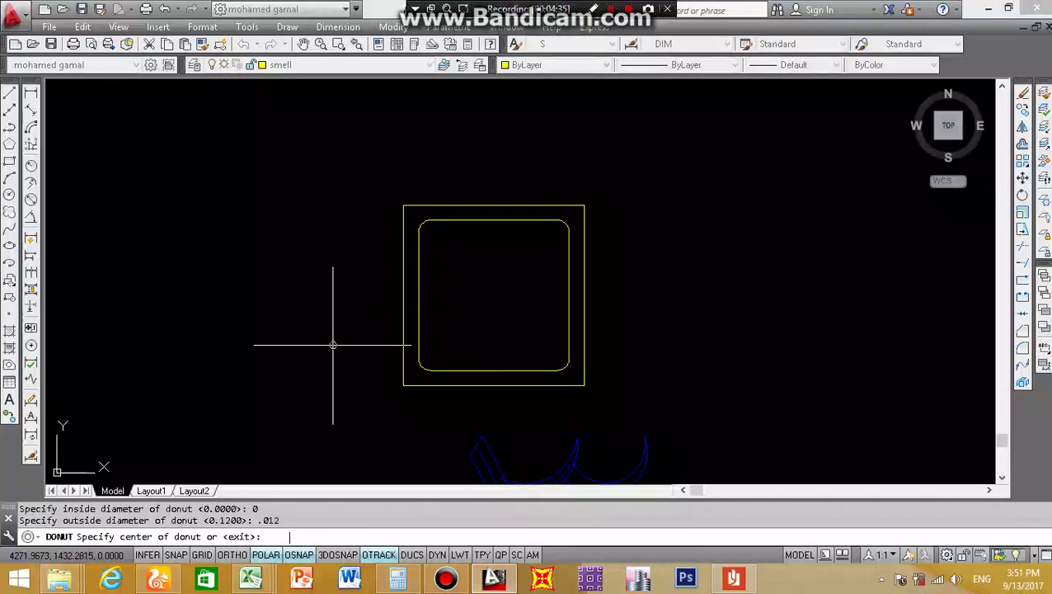
pyautogui.click(306, 385)
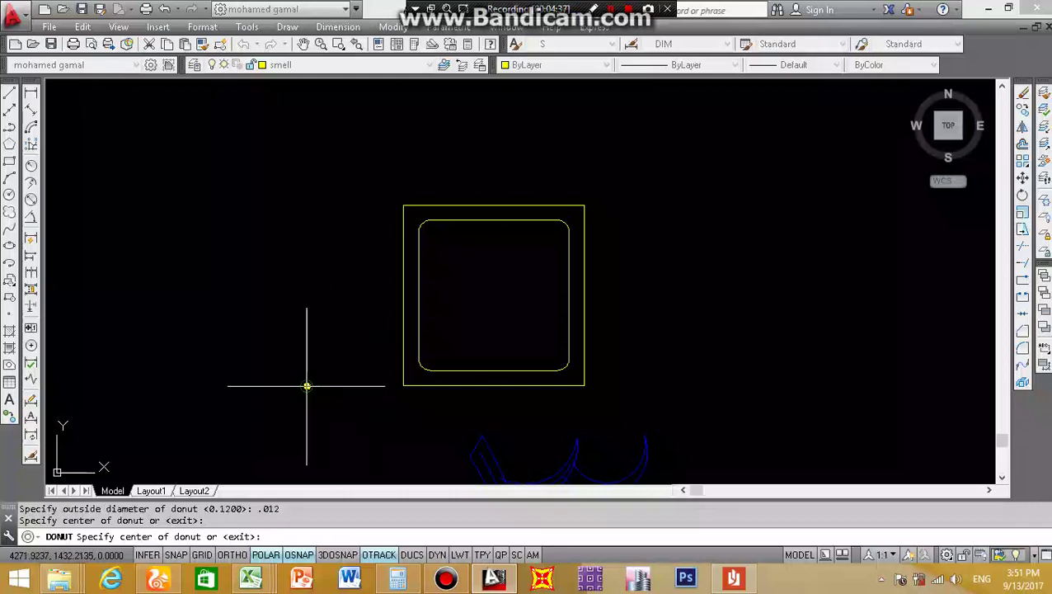
pyautogui.press('Escape')
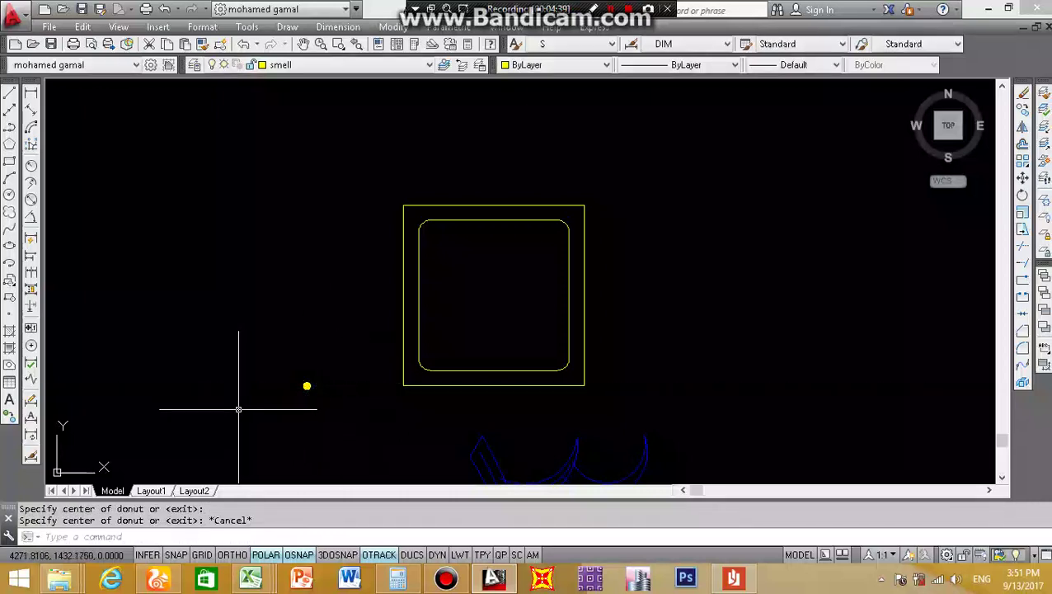
pyautogui.scroll(3, 235, 404)
pyautogui.scroll(3, 292, 430)
pyautogui.scroll(1, 330, 359)
pyautogui.scroll(2, 305, 317)
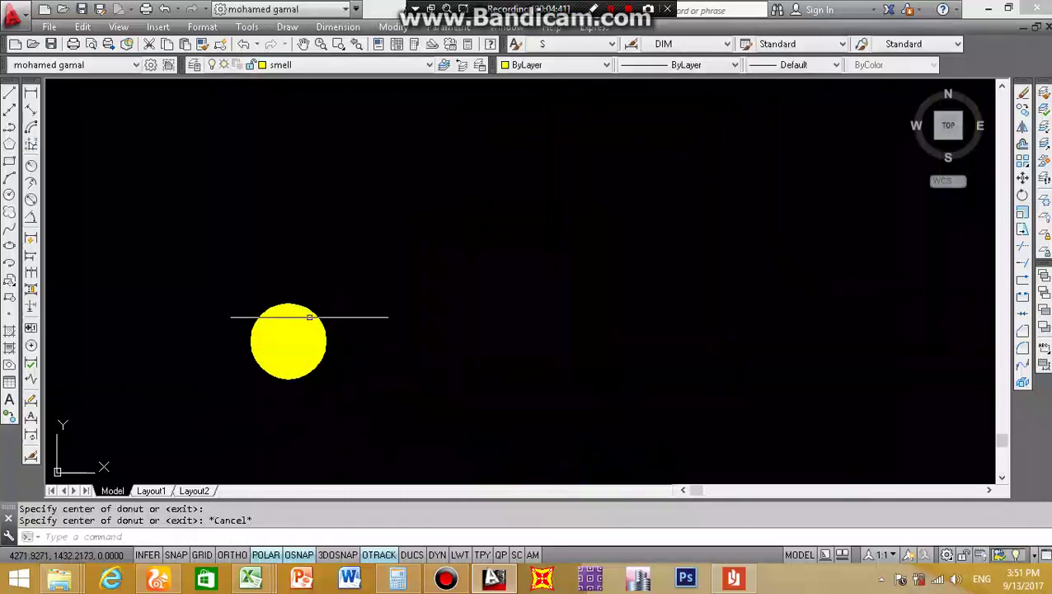
pyautogui.scroll(-2, 305, 322)
pyautogui.scroll(-1, 305, 321)
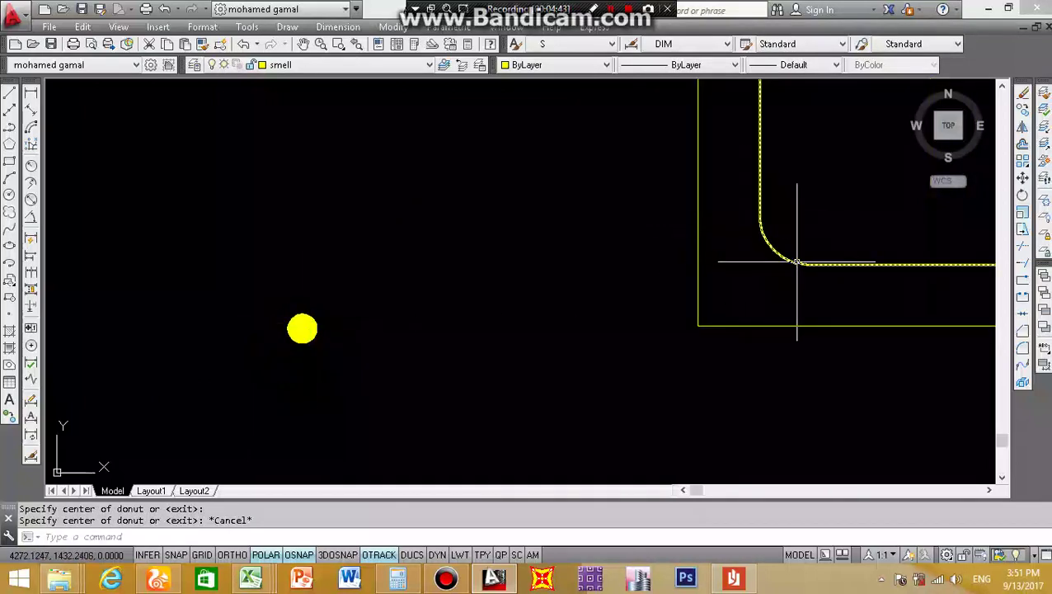
pyautogui.scroll(3, 361, 340)
# - Select the solid rebar dot with a crossing window and zoom in to inspect it
pyautogui.click(336, 237)
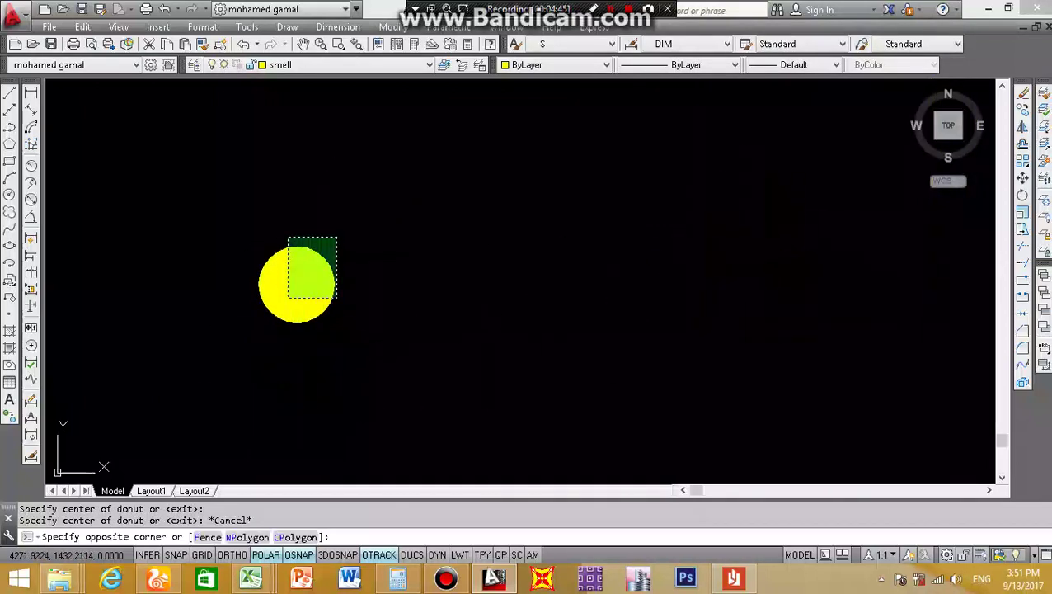
pyautogui.click(287, 317)
pyautogui.scroll(-4, 291, 289)
pyautogui.scroll(-3, 582, 247)
pyautogui.scroll(5, 582, 247)
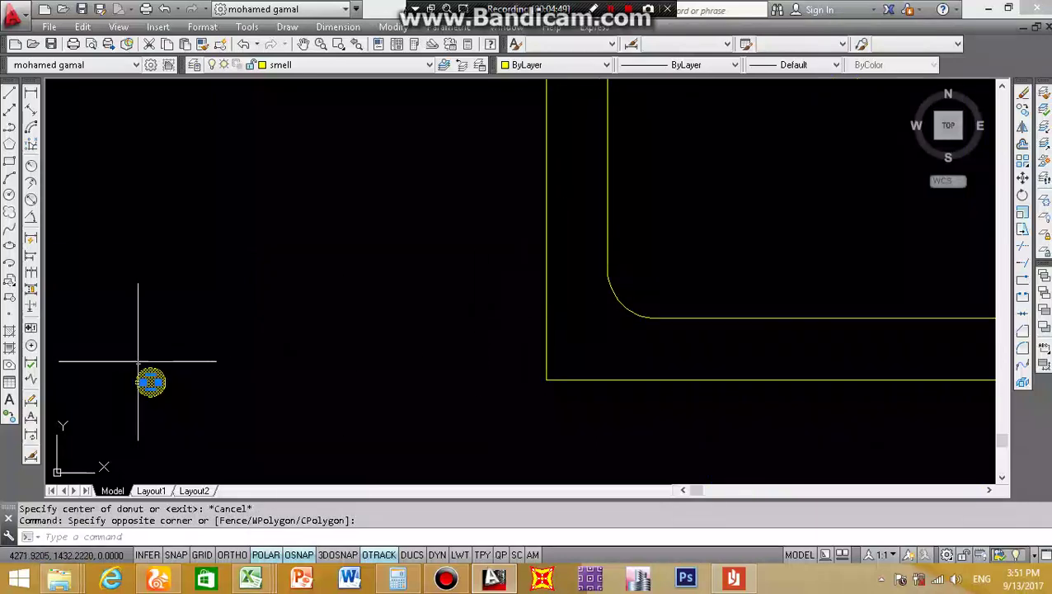
pyautogui.scroll(-2, 215, 347)
pyautogui.scroll(-3, 215, 347)
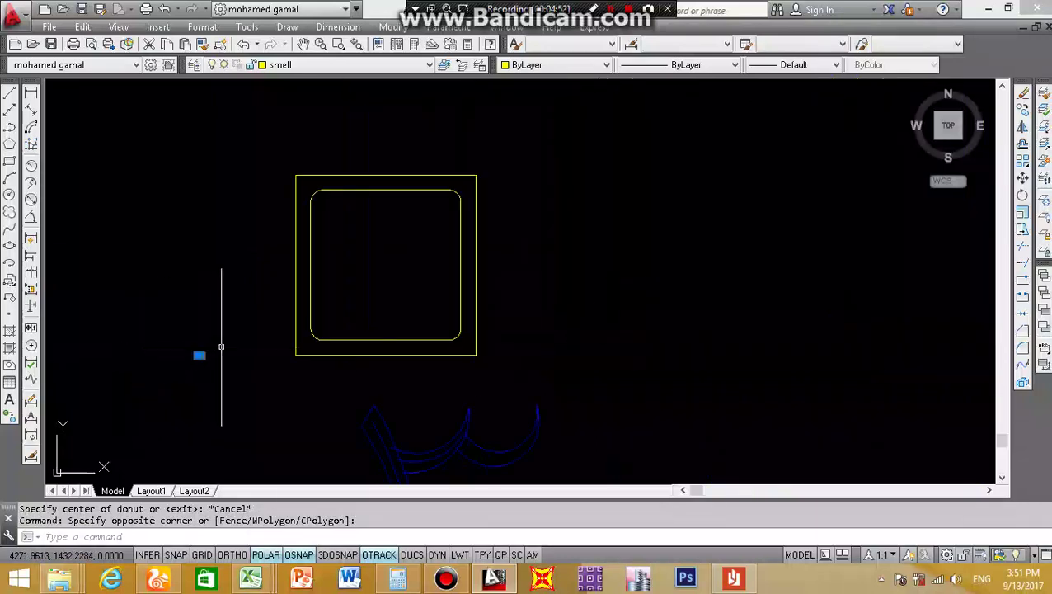
pyautogui.scroll(3, 181, 329)
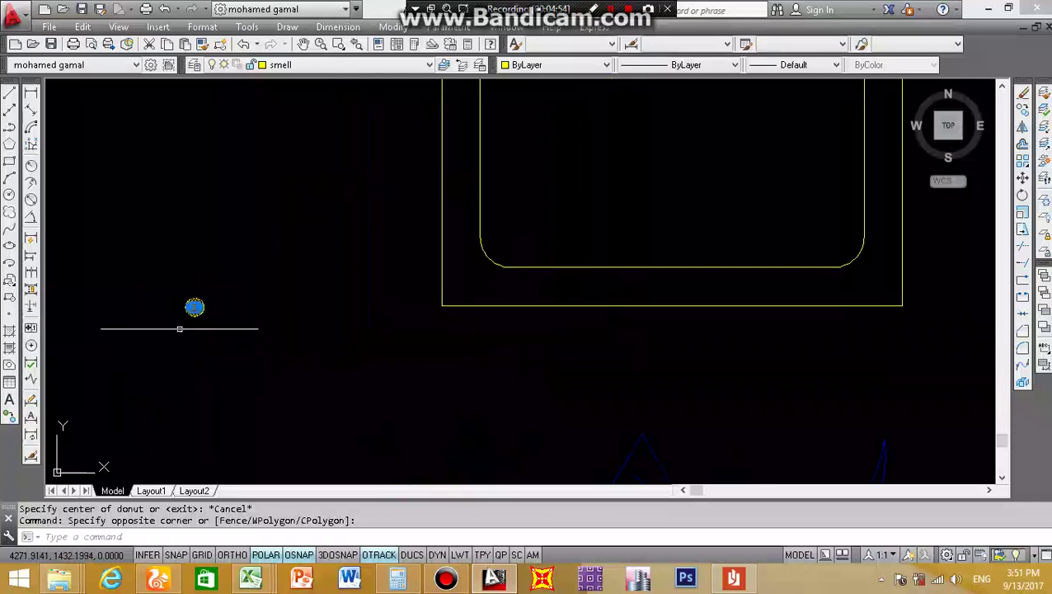
pyautogui.scroll(3, 179, 329)
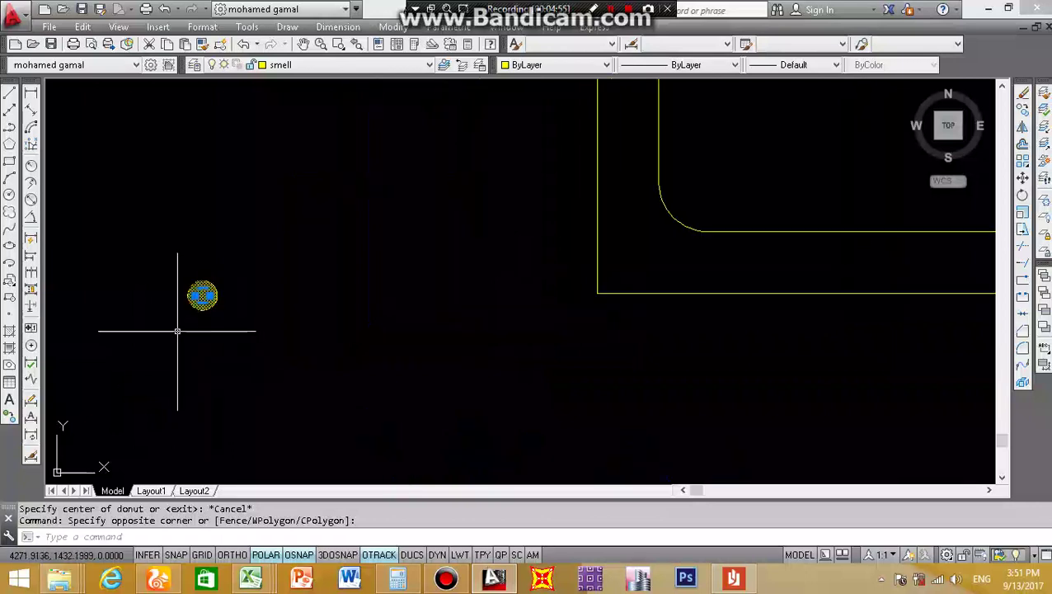